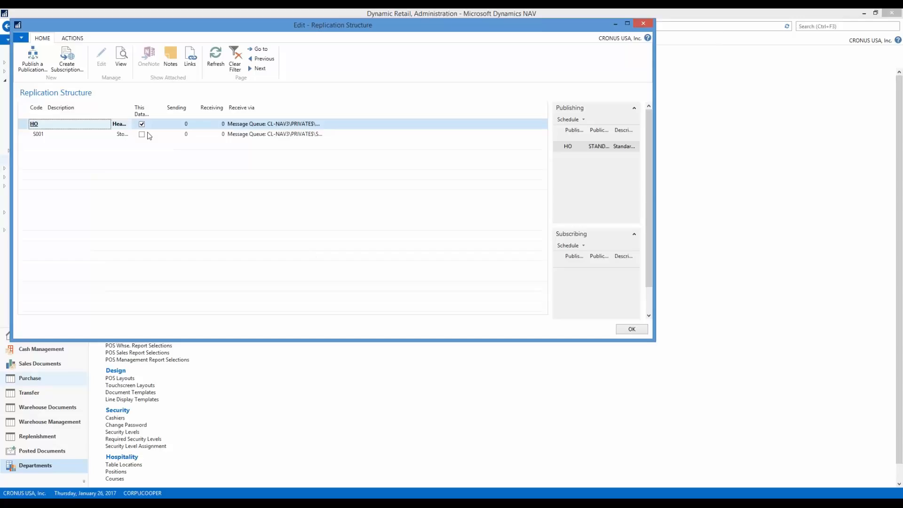
Step: Widen the description column of the Replication Structure and check the Receive via entries for S001 and HO
{"action": "left_click_drag", "start_coordinate": [132, 109], "coordinate": [165, 108]}
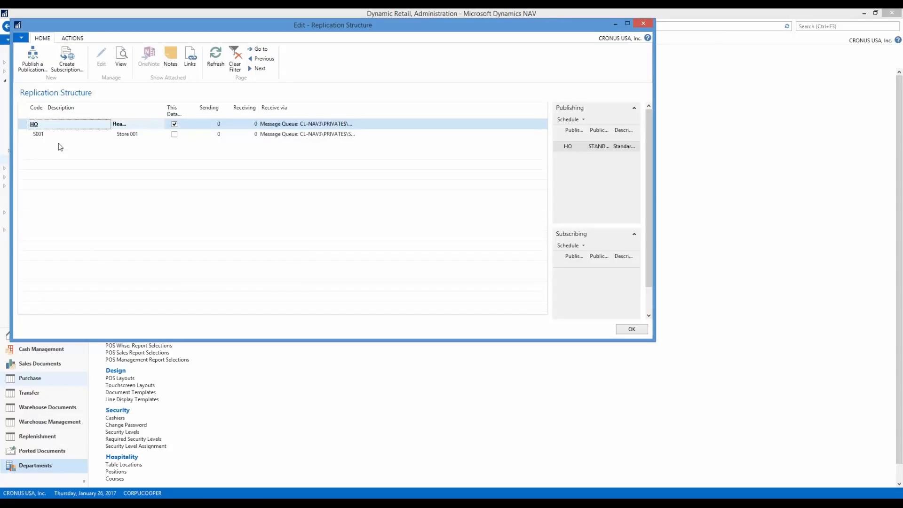
{"action": "left_click", "coordinate": [314, 135]}
{"action": "left_click", "coordinate": [313, 124]}
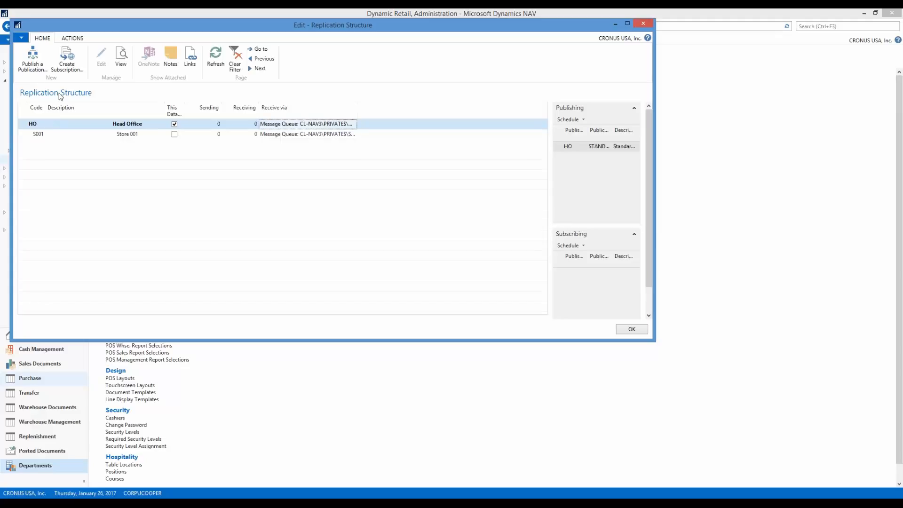
Step: Start a new publication schedule for HO Head Office and review the schedule direction choices, keeping Sending Data to child databases
{"action": "left_click", "coordinate": [30, 59]}
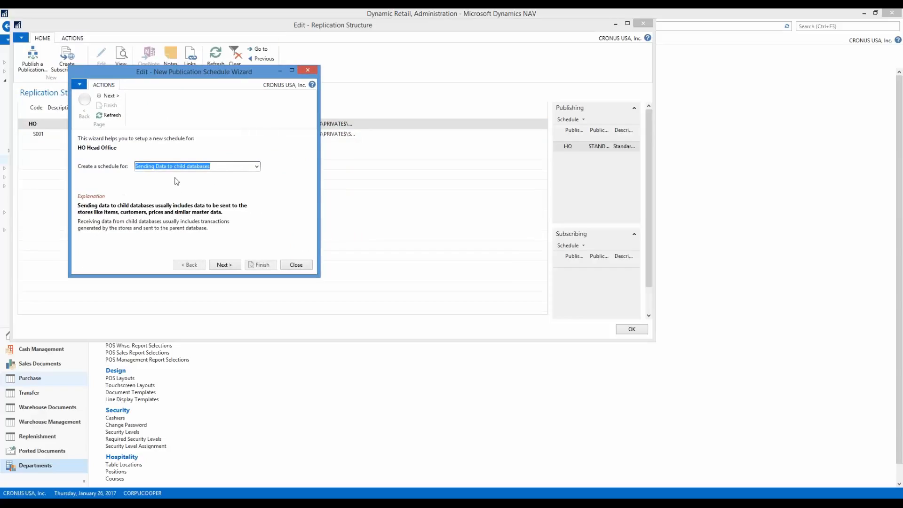
{"action": "left_click", "coordinate": [257, 167]}
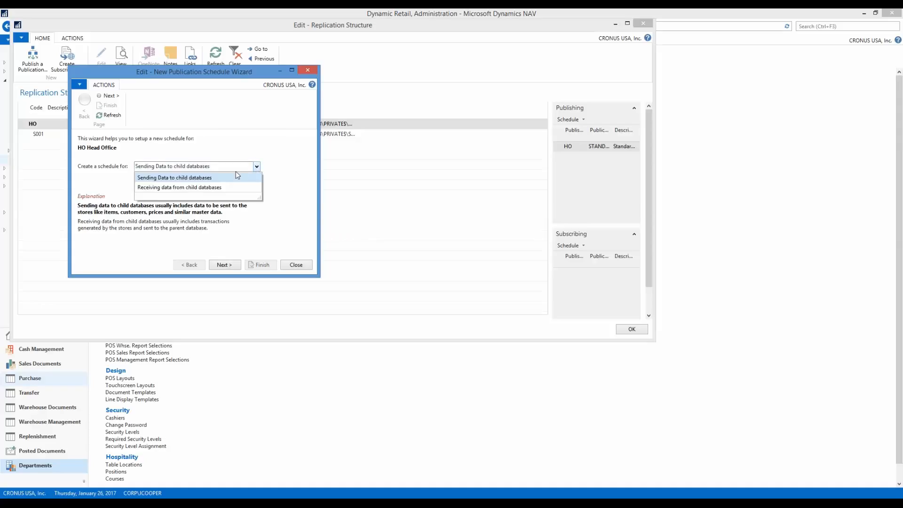
{"action": "left_click", "coordinate": [276, 154]}
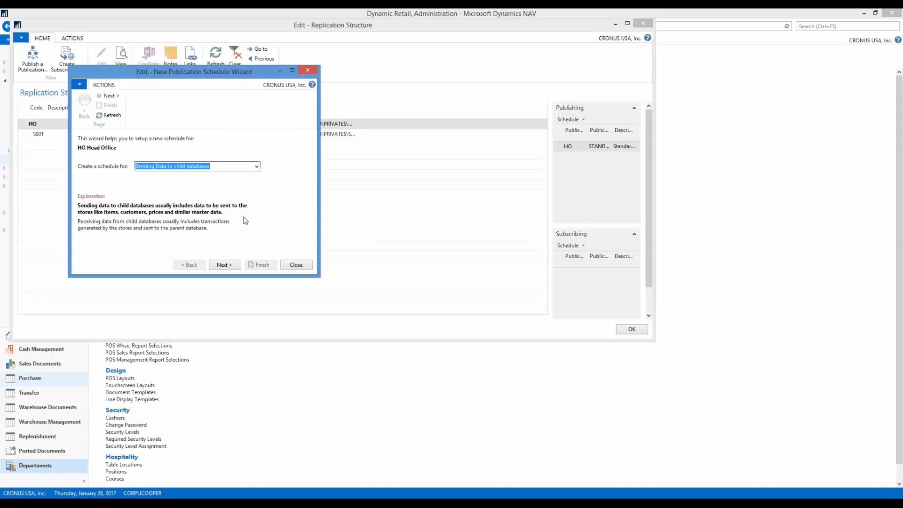
{"action": "left_click", "coordinate": [226, 264]}
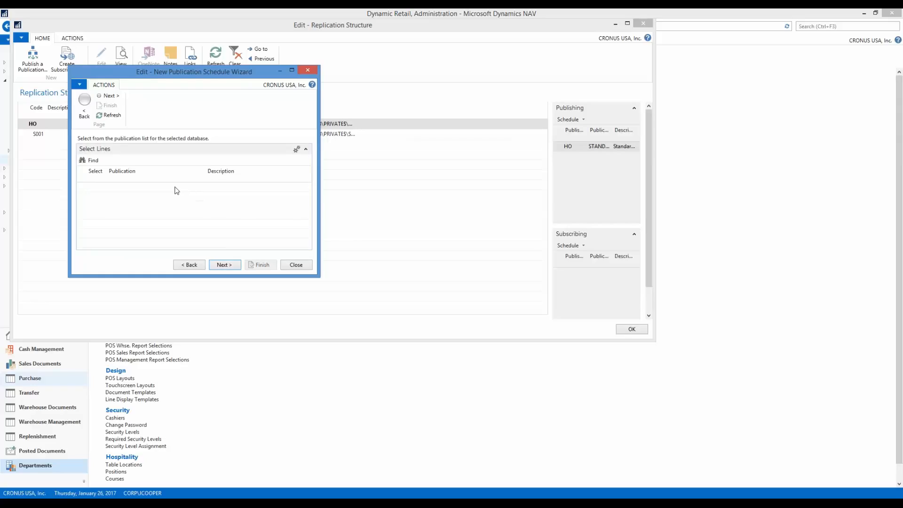
Step: Review the wizard's child database subscription choices and final page, and close the wizard and the Replication Structure without creating a schedule
{"action": "left_click", "coordinate": [222, 265]}
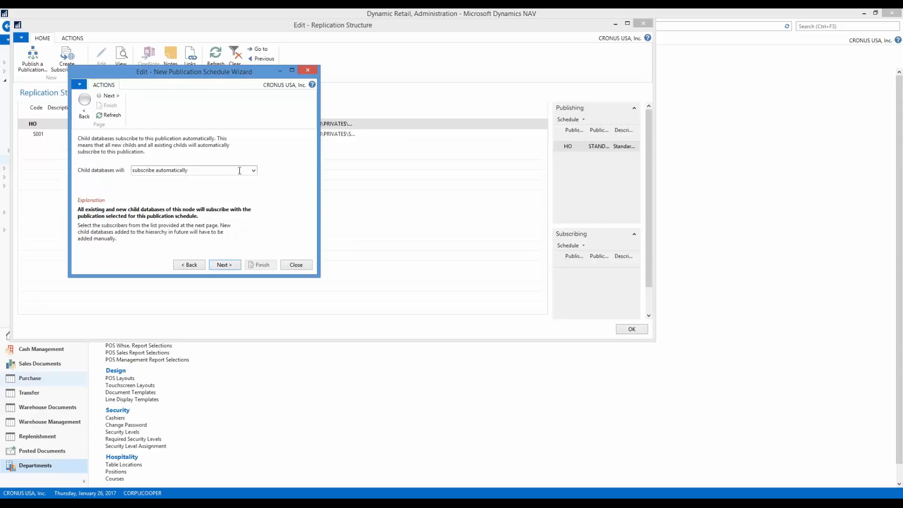
{"action": "left_click", "coordinate": [254, 170]}
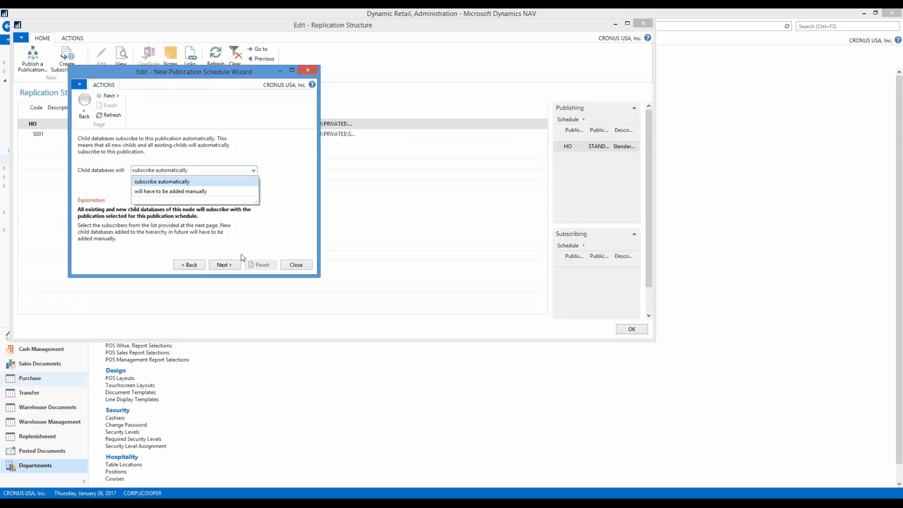
{"action": "left_click", "coordinate": [222, 266]}
{"action": "left_click", "coordinate": [223, 265]}
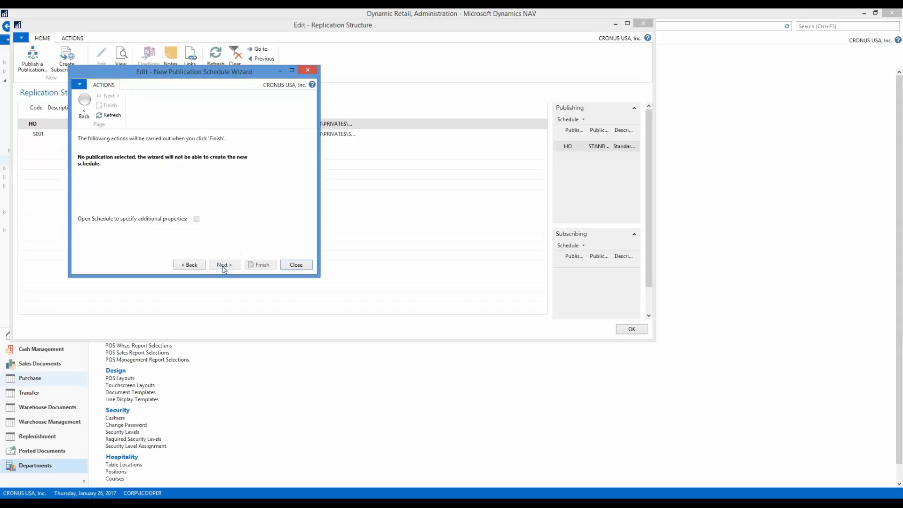
{"action": "left_click", "coordinate": [291, 263]}
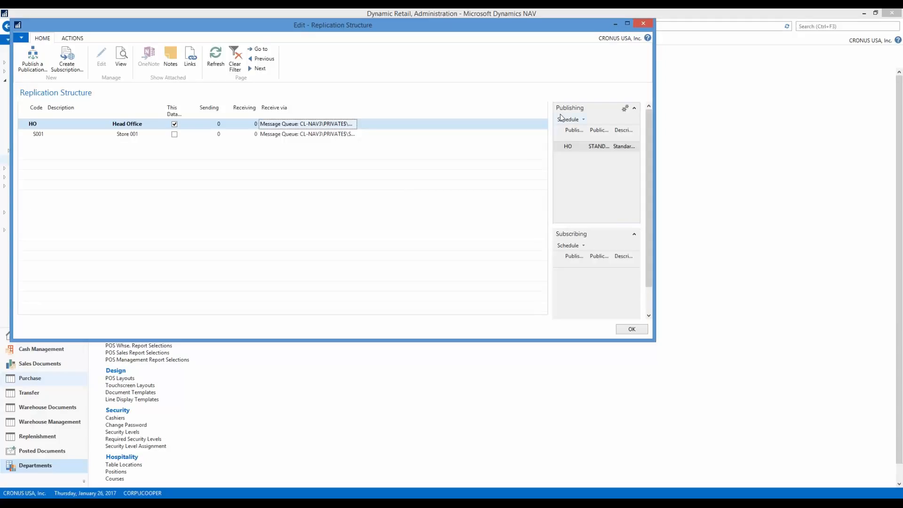
{"action": "left_click", "coordinate": [643, 23]}
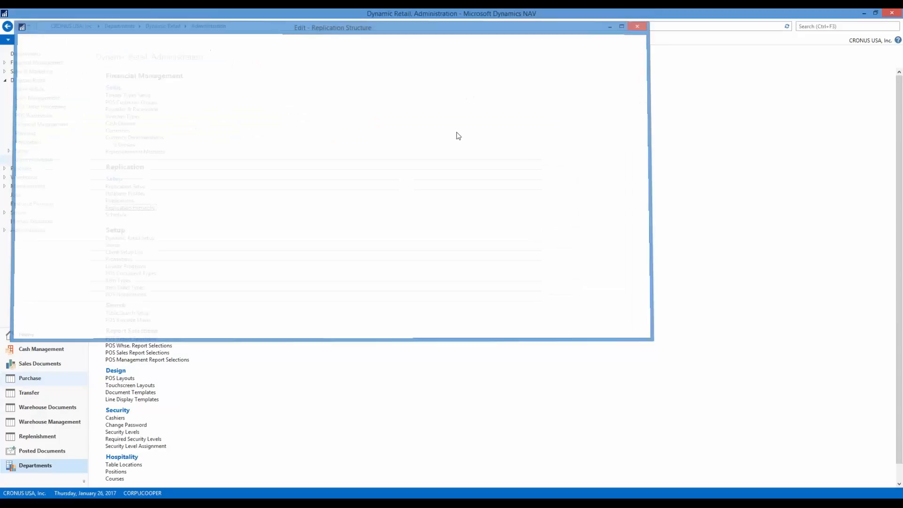
Step: Open the replication Schedule List and the scheduler card of the HO STANDARD publication, enlarging both windows
{"action": "left_click", "coordinate": [116, 214]}
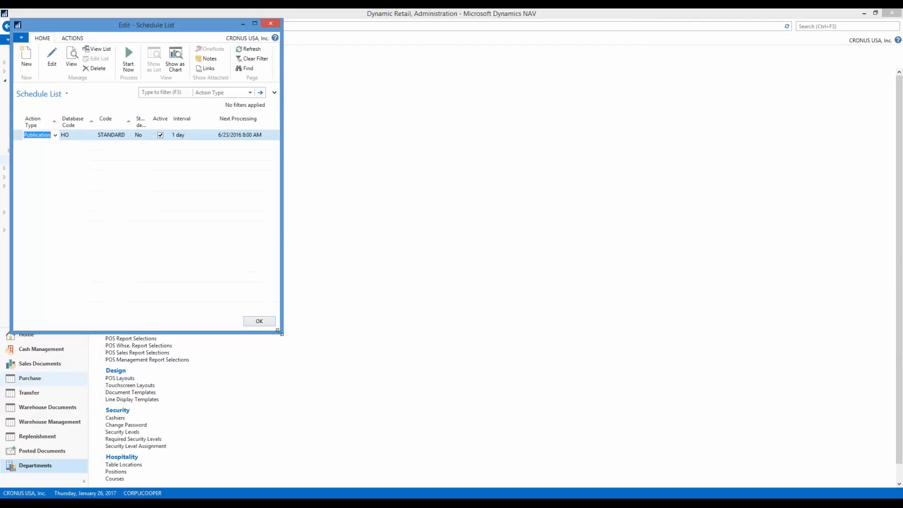
{"action": "left_click_drag", "start_coordinate": [281, 331], "coordinate": [441, 379]}
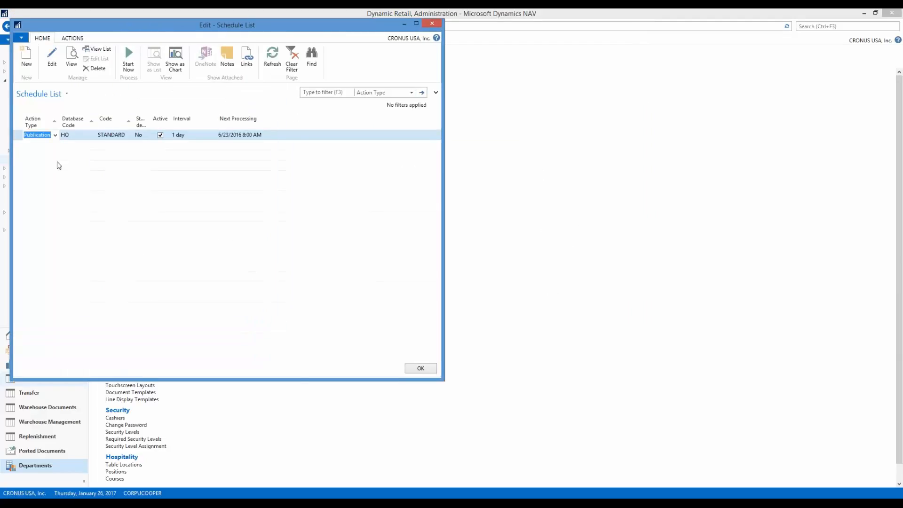
{"action": "left_click", "coordinate": [51, 58]}
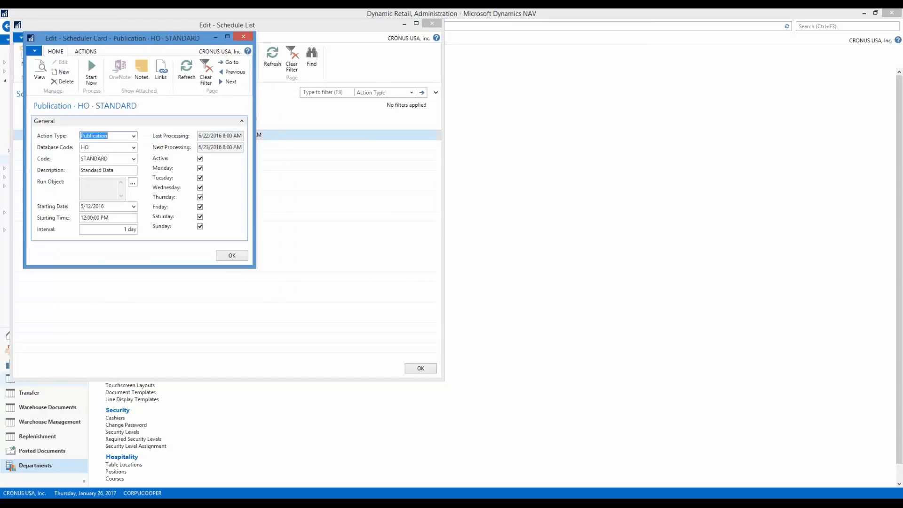
{"action": "left_click_drag", "start_coordinate": [254, 266], "coordinate": [600, 405]}
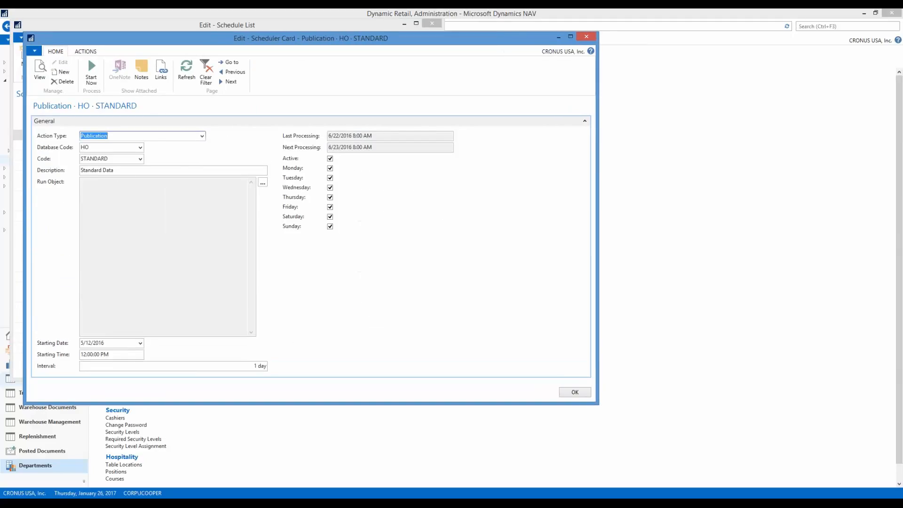
Step: Review the available Action Type, Database Code and Code choices on the scheduler card, and close the card and the Schedule List
{"action": "left_click", "coordinate": [202, 136]}
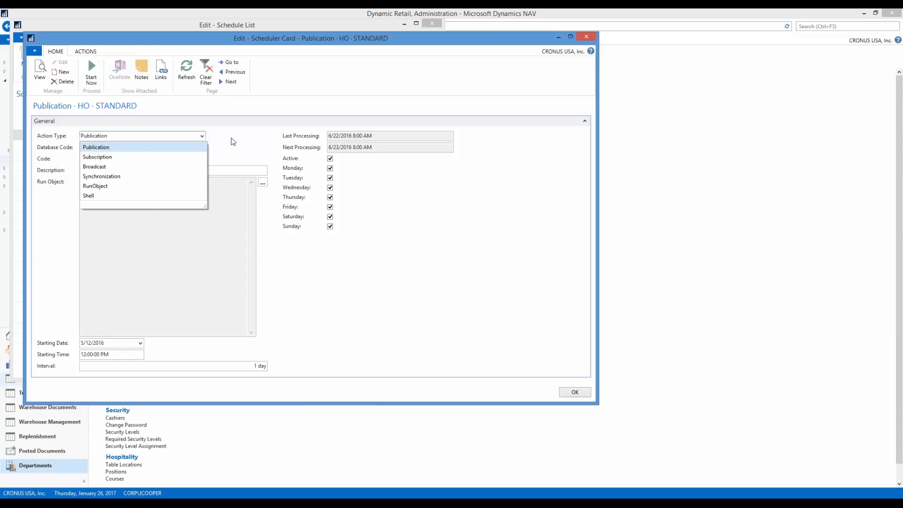
{"action": "left_click", "coordinate": [233, 141]}
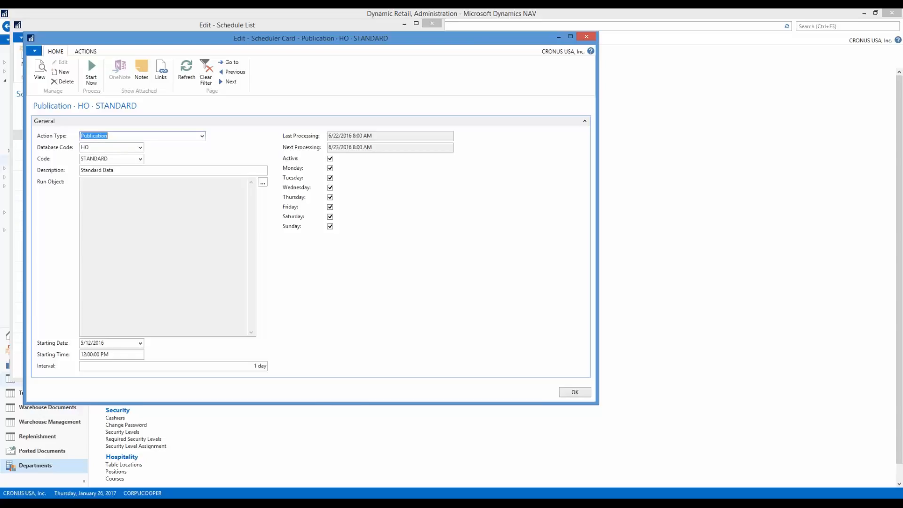
{"action": "left_click", "coordinate": [140, 147]}
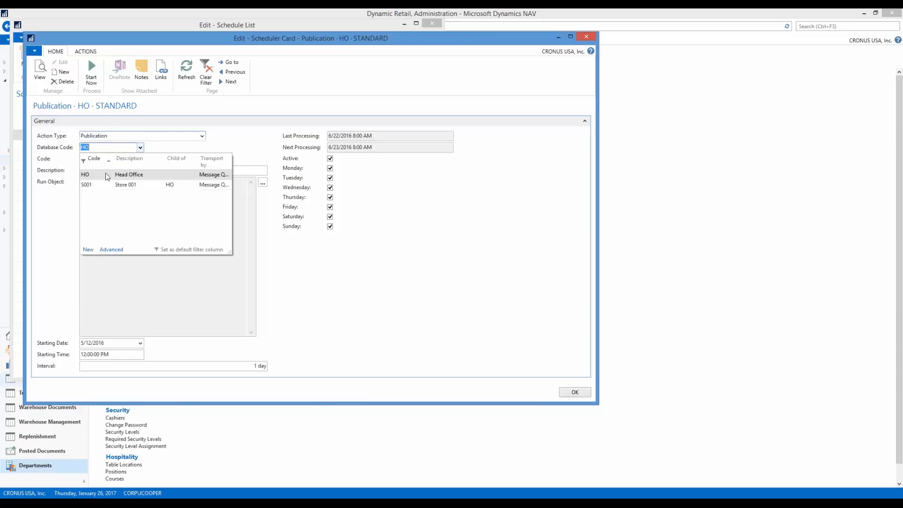
{"action": "left_click", "coordinate": [160, 148]}
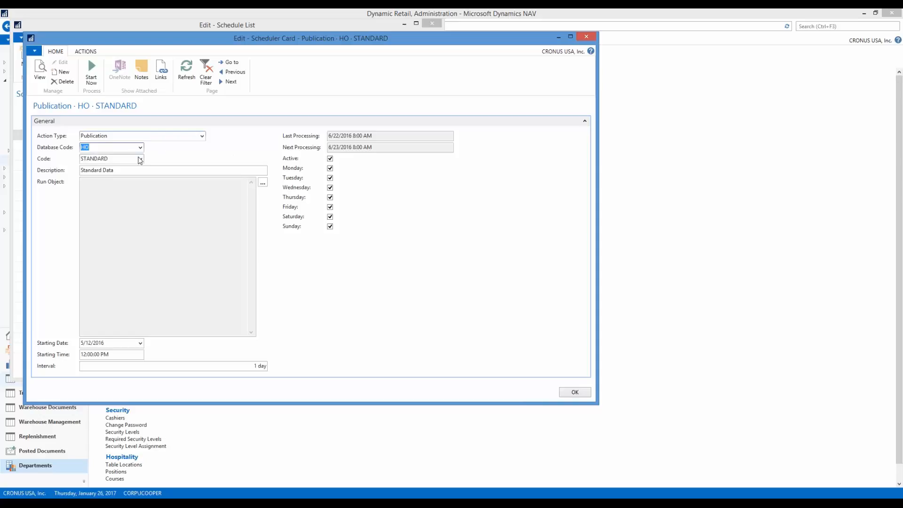
{"action": "left_click", "coordinate": [140, 159]}
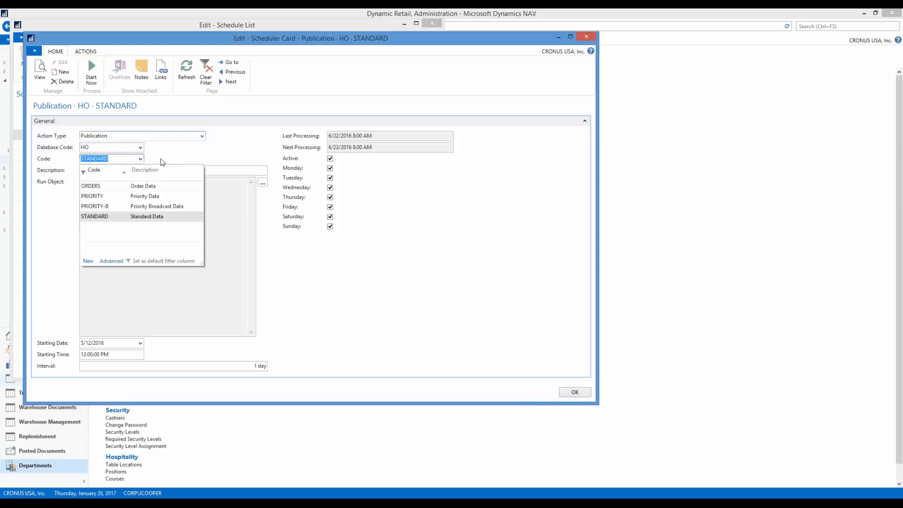
{"action": "left_click", "coordinate": [162, 161]}
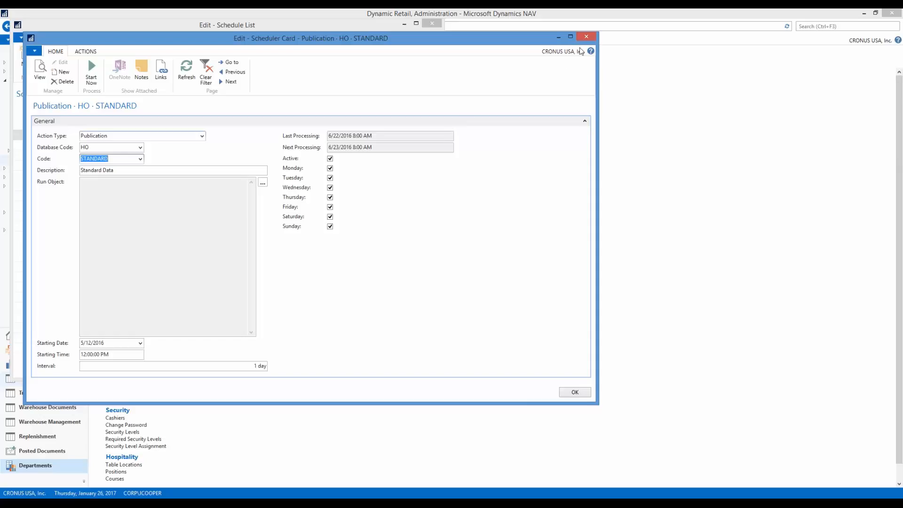
{"action": "left_click", "coordinate": [591, 39]}
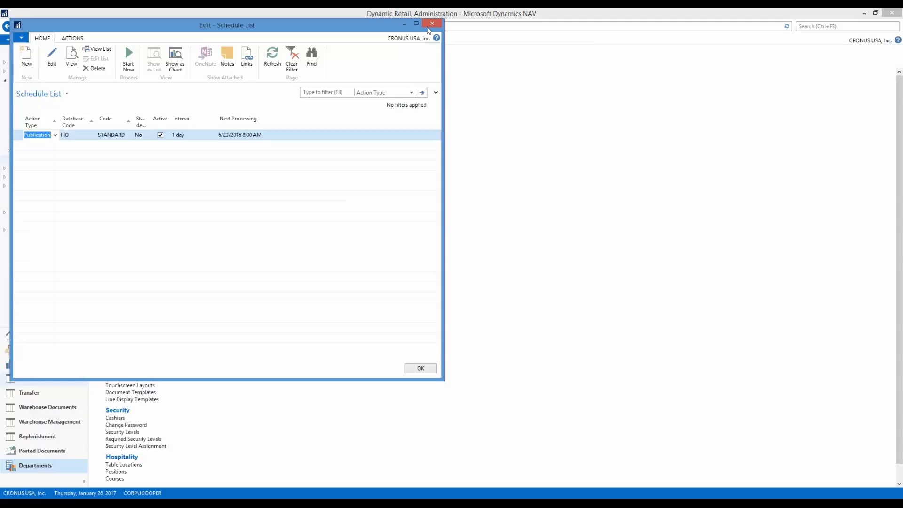
{"action": "left_click", "coordinate": [432, 23]}
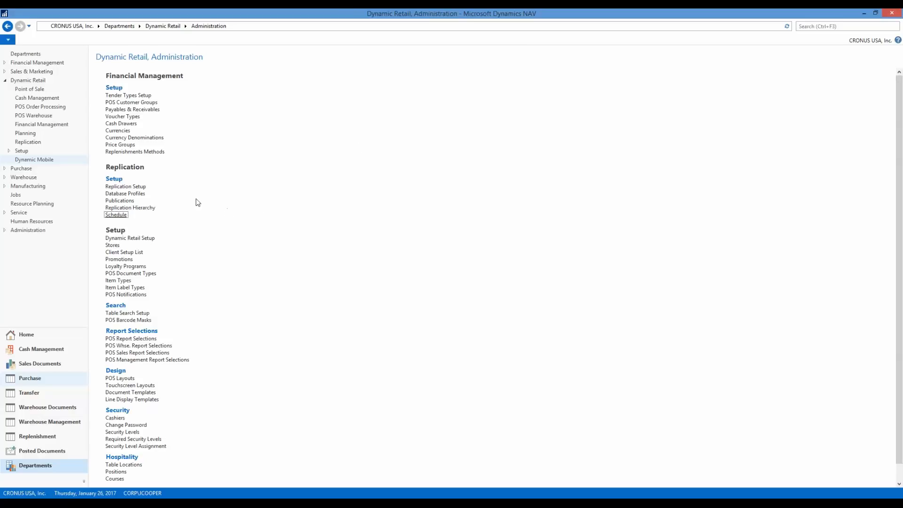
Step: Create a setup disk for the Store 001 (S001) database profile and save it to the Desktop as Database Profile S001.DRE
{"action": "left_click", "coordinate": [144, 194]}
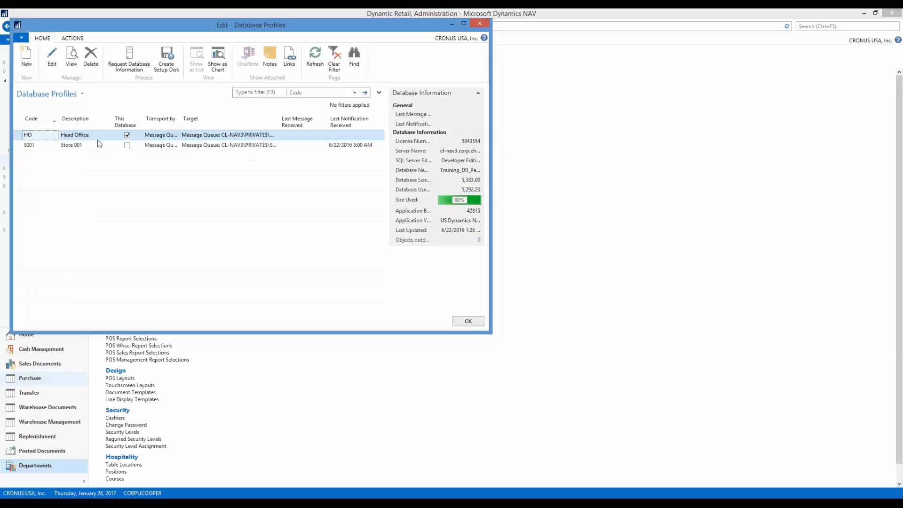
{"action": "left_click", "coordinate": [70, 149]}
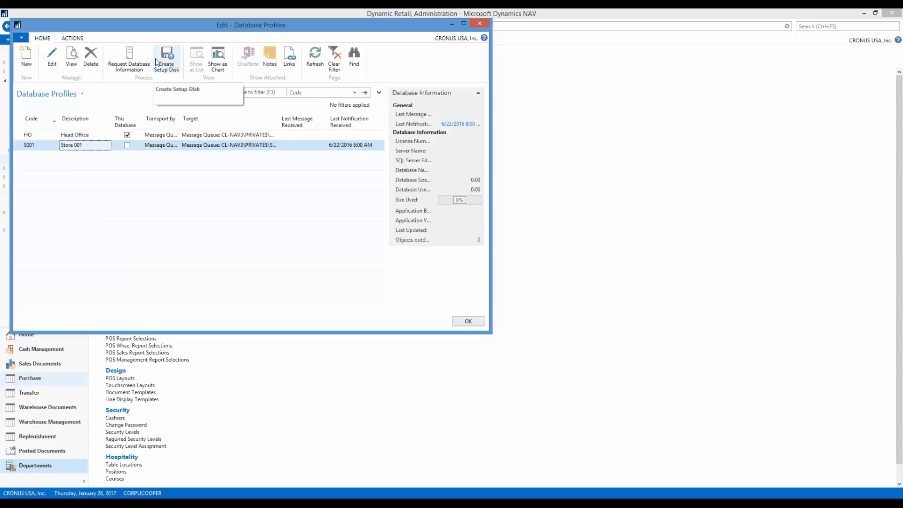
{"action": "left_click", "coordinate": [72, 39]}
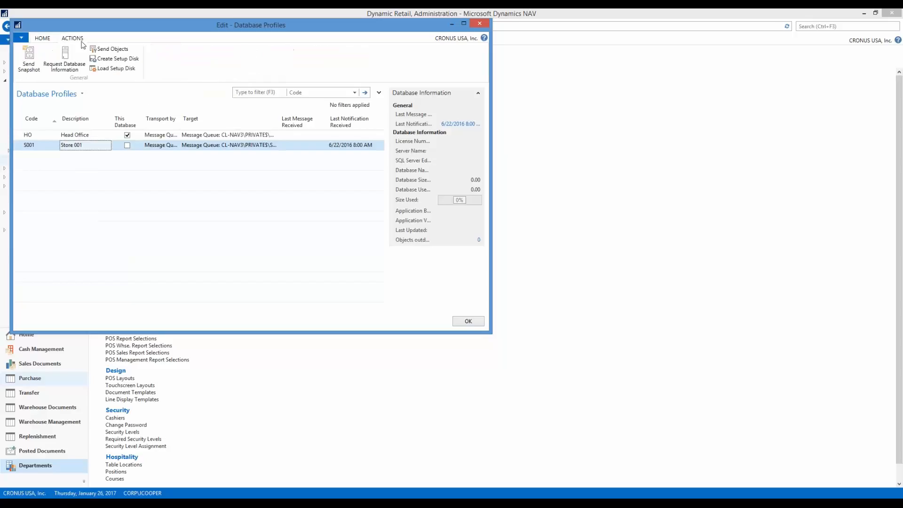
{"action": "left_click", "coordinate": [53, 42]}
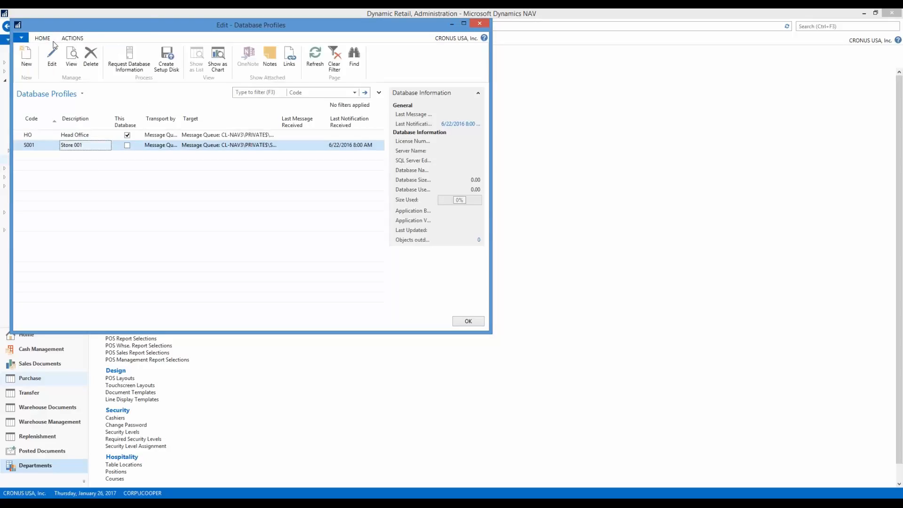
{"action": "left_click", "coordinate": [166, 57]}
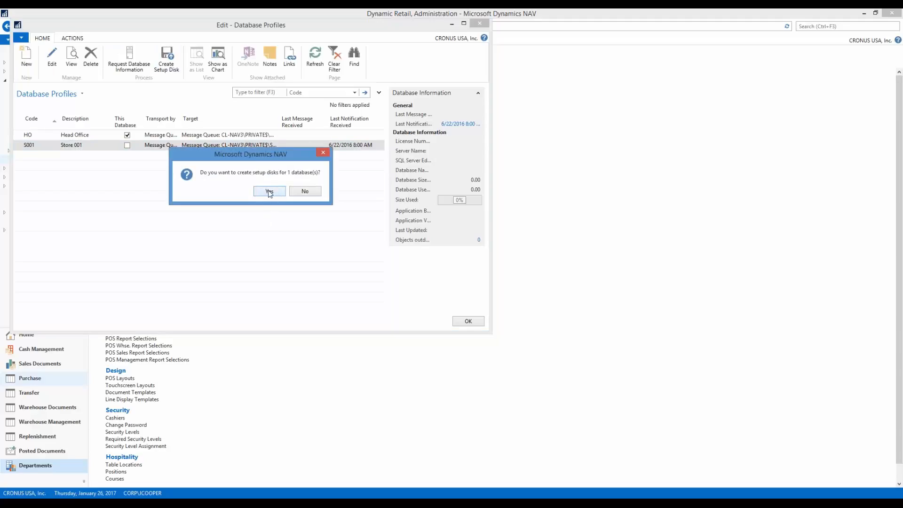
{"action": "left_click", "coordinate": [270, 192]}
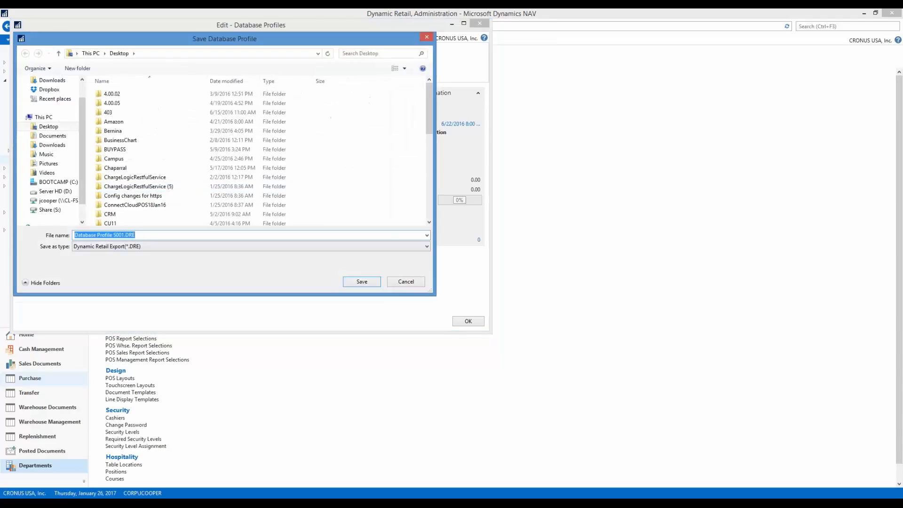
{"action": "left_click", "coordinate": [346, 284]}
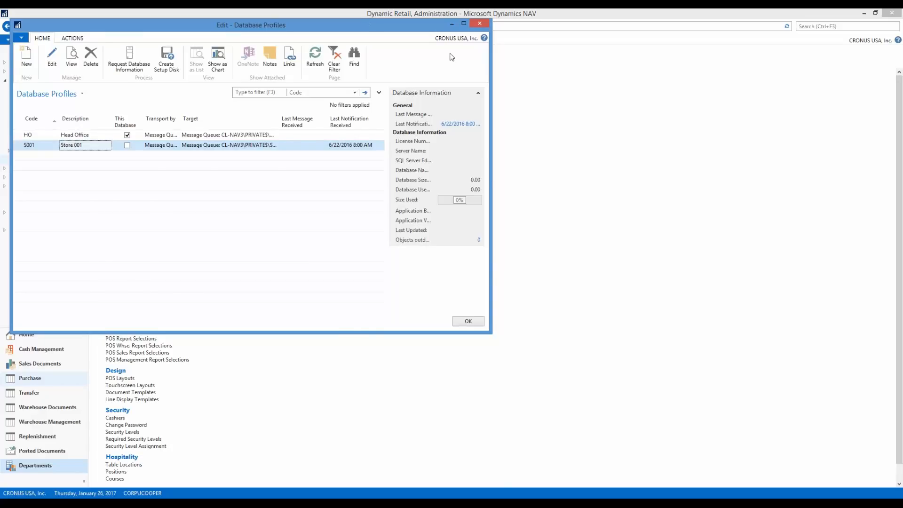
Step: Look at the Load Setup Disk file selection for Database Profiles, and close it and the profile list without loading a file
{"action": "left_click_drag", "start_coordinate": [370, 28], "coordinate": [591, 100]}
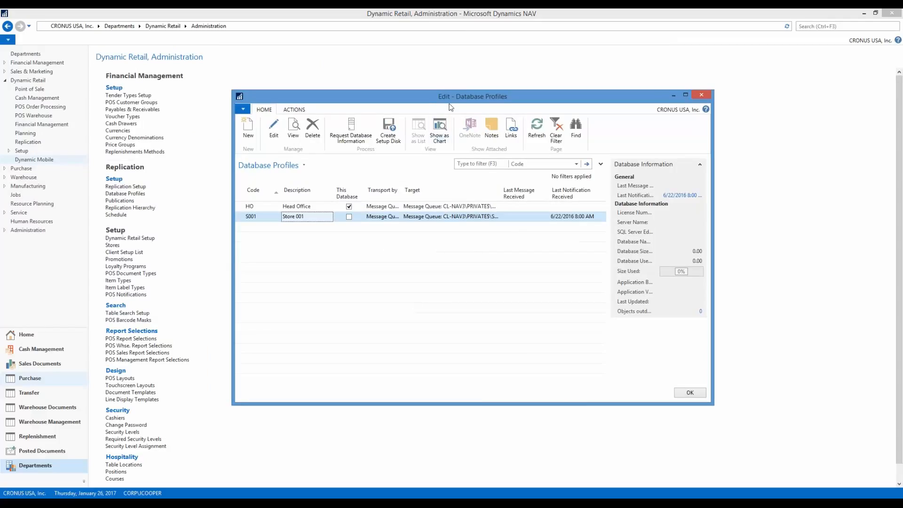
{"action": "left_click", "coordinate": [295, 110]}
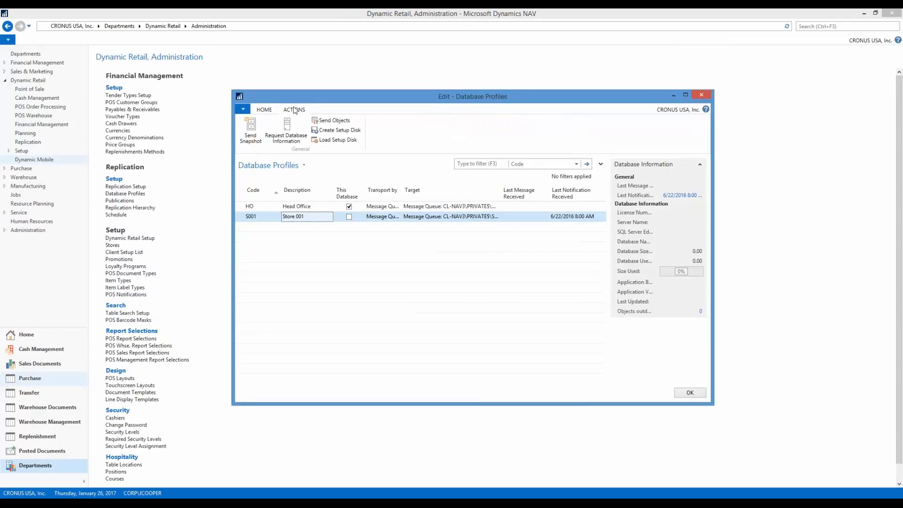
{"action": "left_click", "coordinate": [351, 141]}
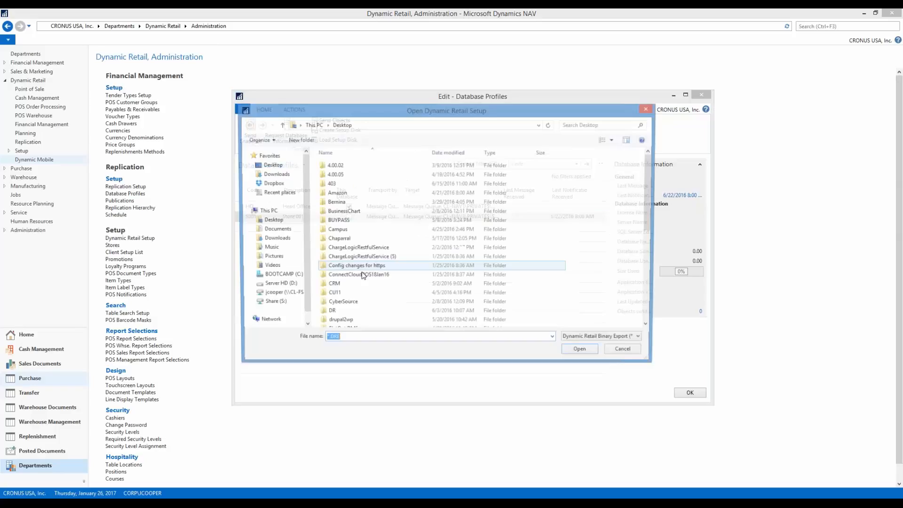
{"action": "left_click", "coordinate": [644, 112]}
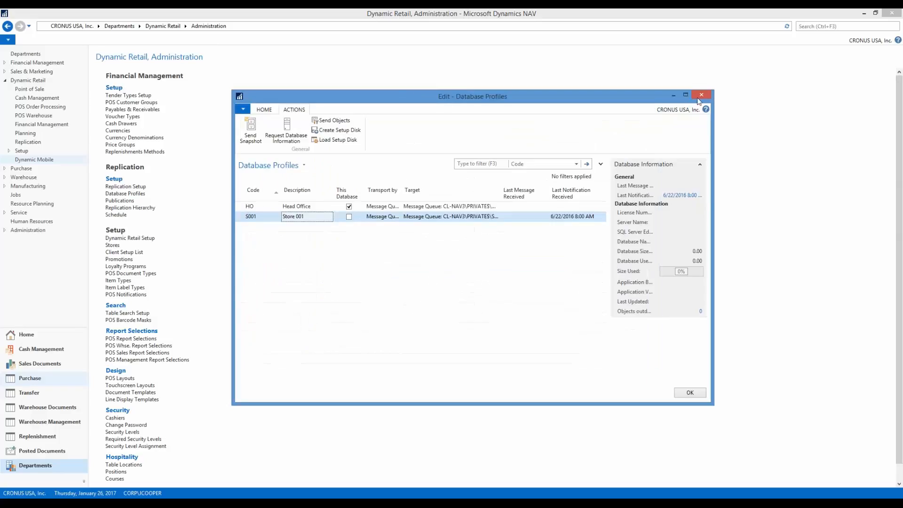
{"action": "key", "text": "Escape"}
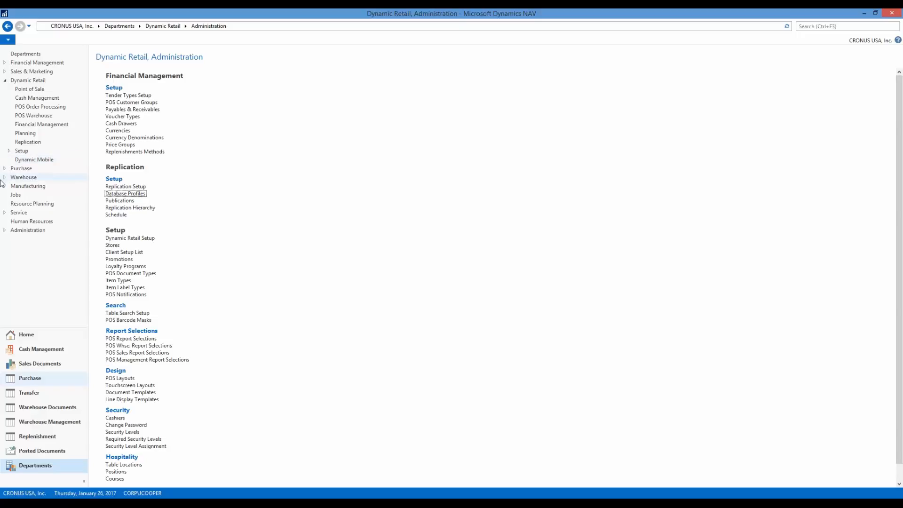
Step: Look at the Local Database field in Replication Setup and close the setup window
{"action": "left_click", "coordinate": [125, 187]}
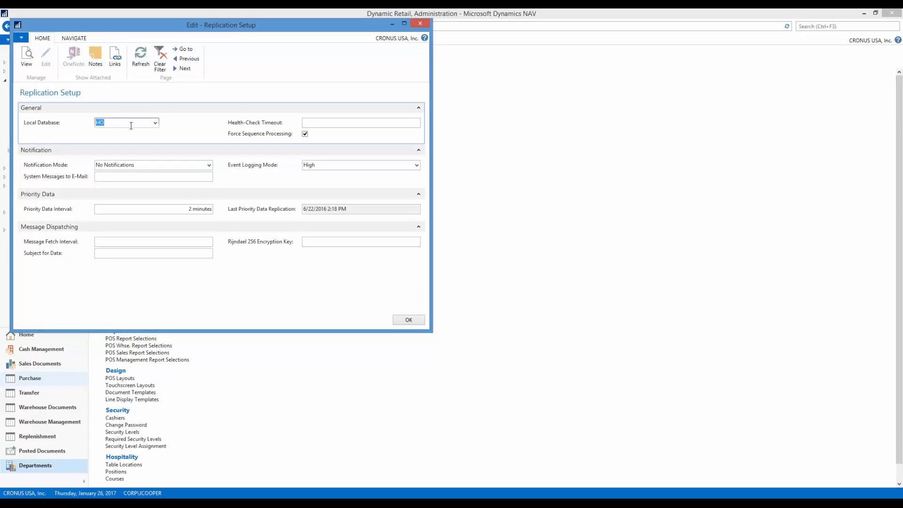
{"action": "left_click", "coordinate": [420, 22]}
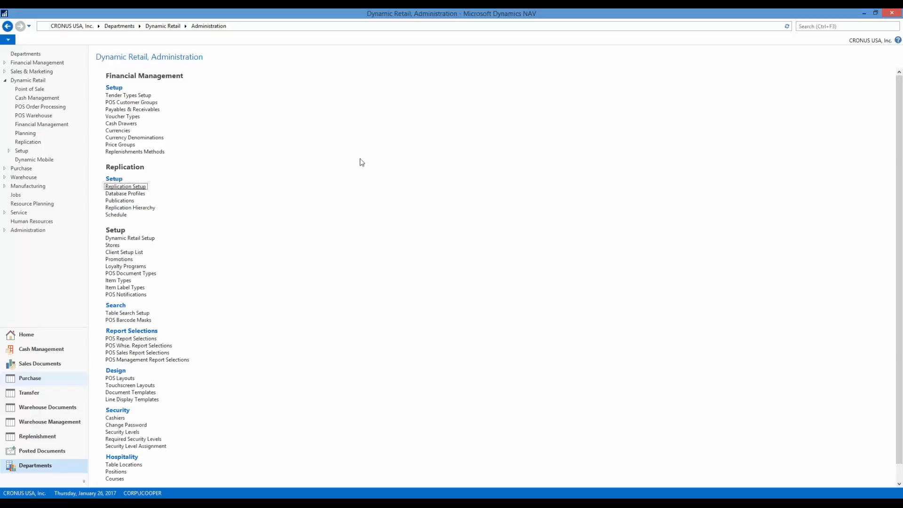
Step: Switch to the CL-NAV3 remote desktop session and open the Microsoft Dynamics NAV Server administration console
{"action": "left_click", "coordinate": [146, 503]}
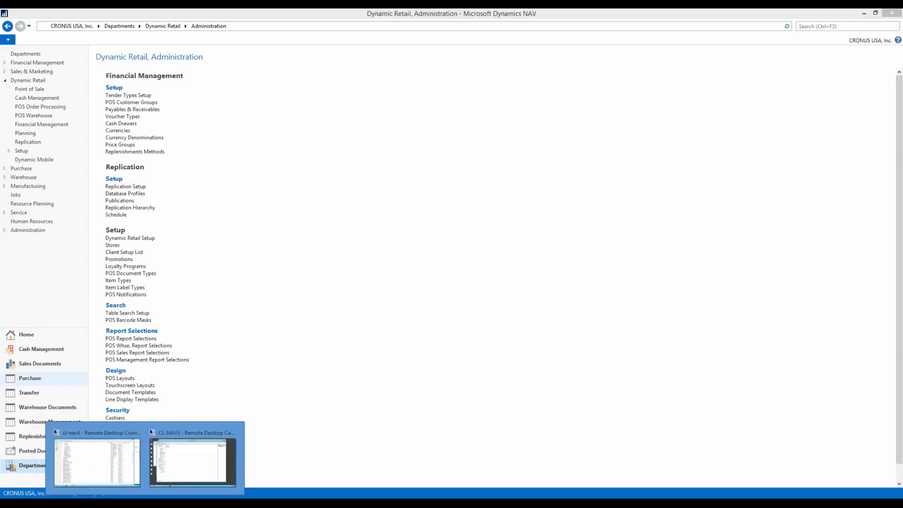
{"action": "left_click", "coordinate": [186, 460]}
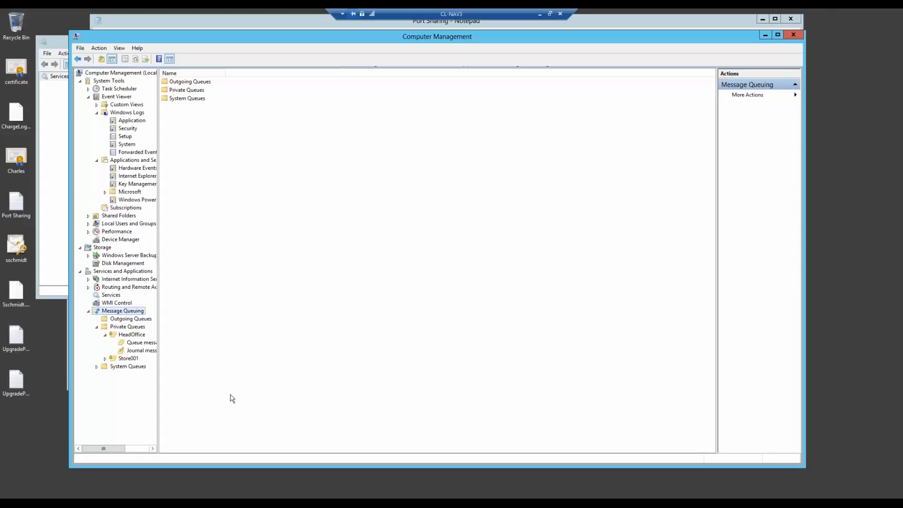
{"action": "key", "text": "super"}
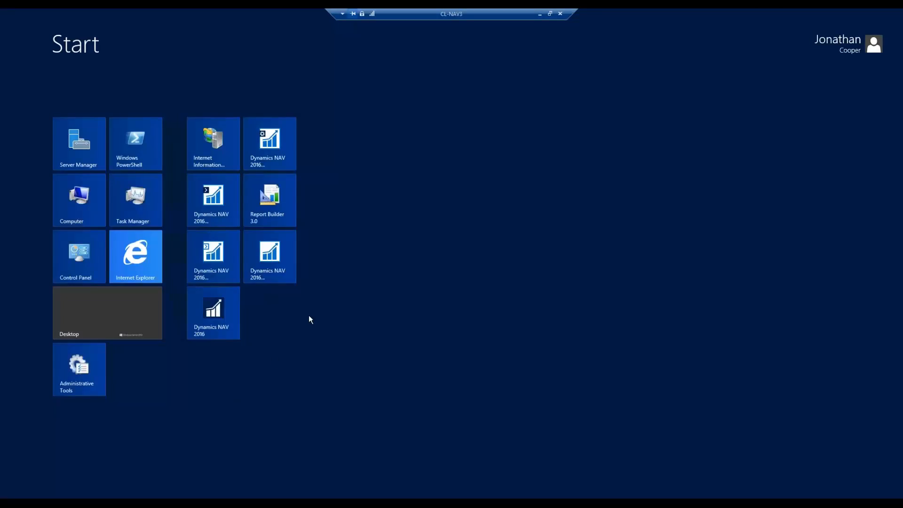
{"action": "left_click", "coordinate": [276, 155]}
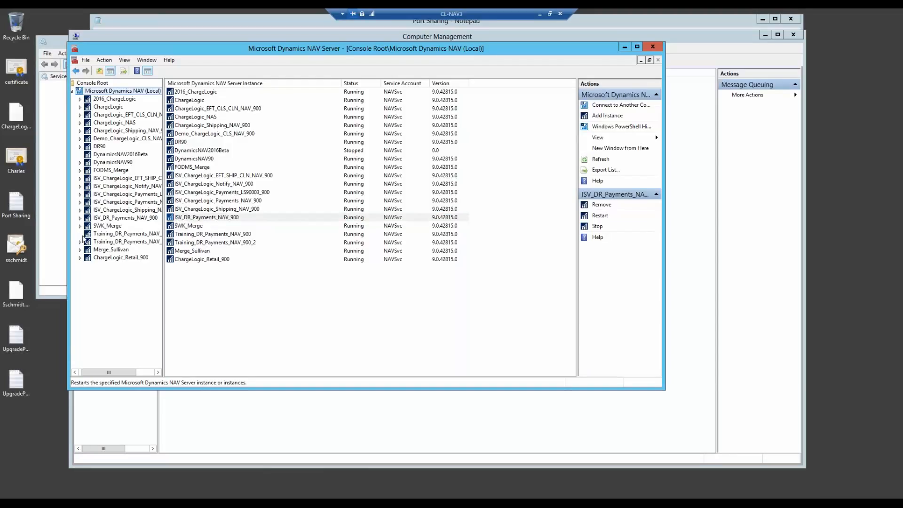
Step: Review the Services Default Company and NAS Services Startup Codeunit of the Training_DR_Payments_NAV_900 instance, and close the console
{"action": "left_click", "coordinate": [106, 233]}
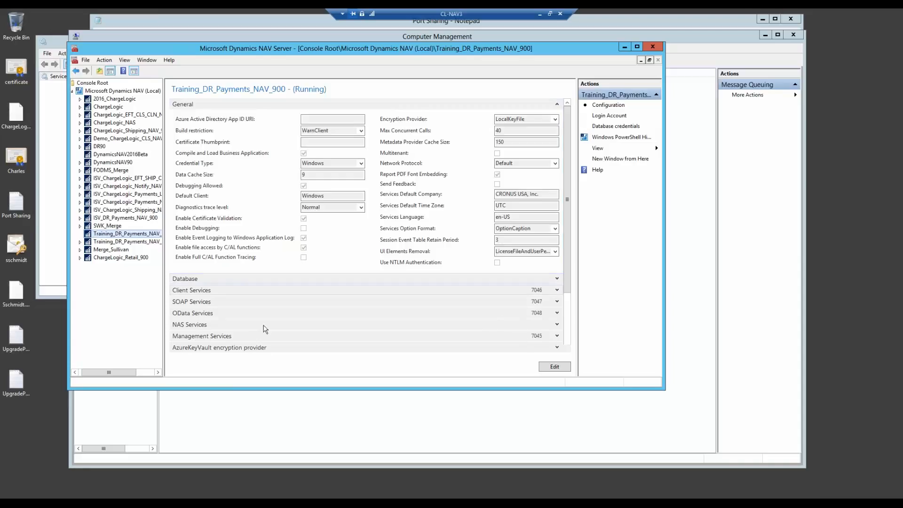
{"action": "left_click", "coordinate": [220, 327]}
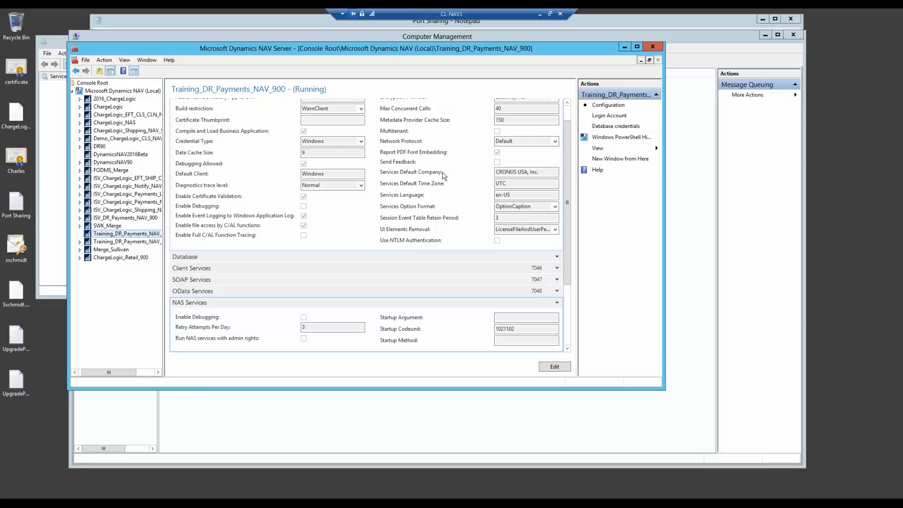
{"action": "left_click", "coordinate": [541, 173]}
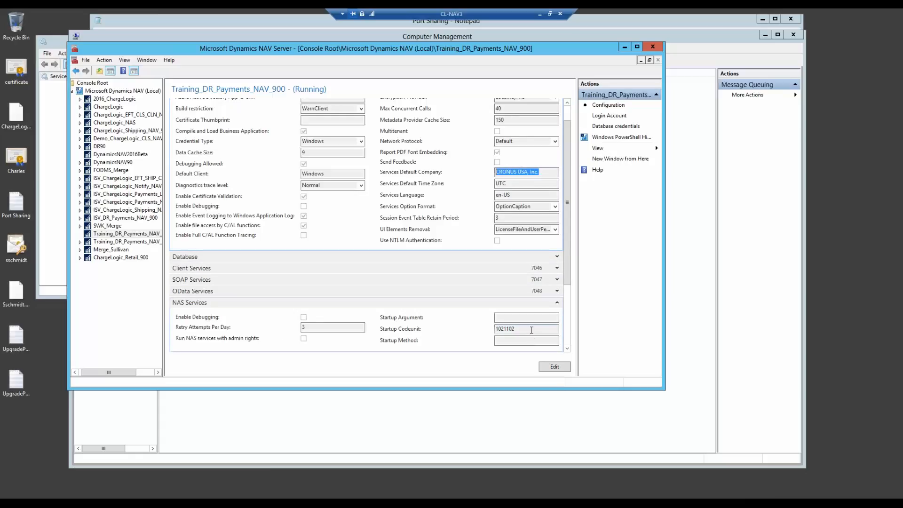
{"action": "double_click", "coordinate": [531, 330]}
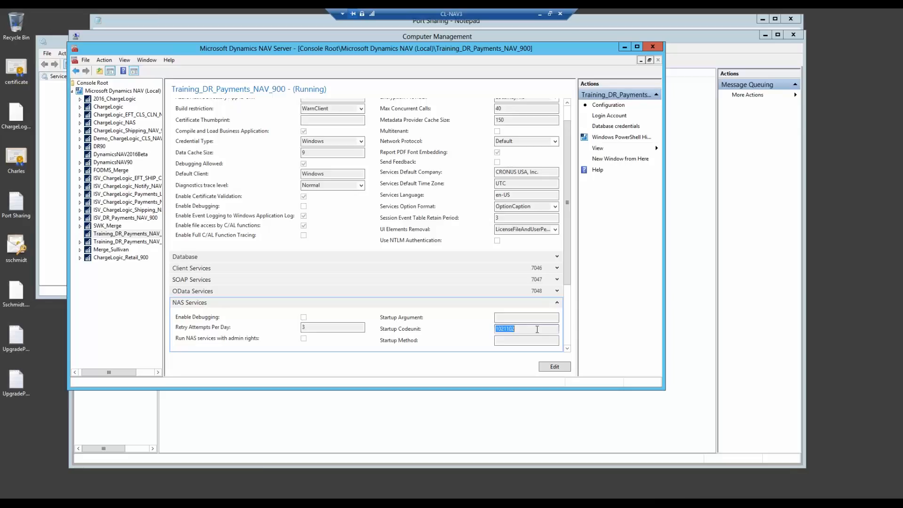
{"action": "left_click", "coordinate": [653, 46]}
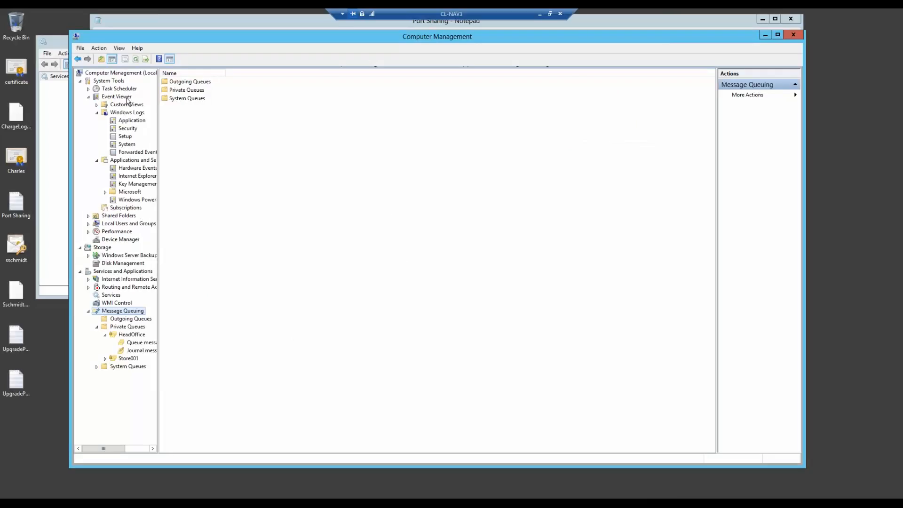
Step: Reopen the Microsoft Dynamics NAV Server administration console, allowing it to make changes, and move its window over Computer Management
{"action": "key", "text": "alt+Tab"}
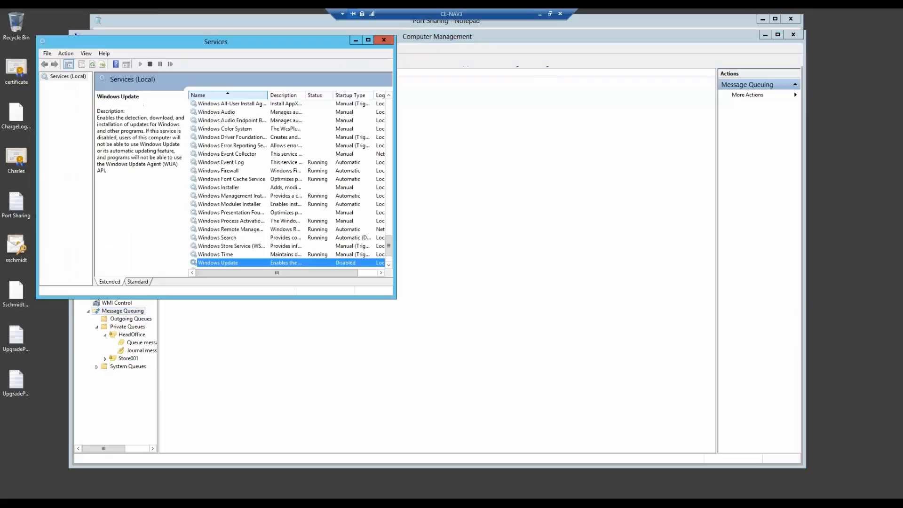
{"action": "key", "text": "alt+Tab"}
{"action": "key", "text": "super"}
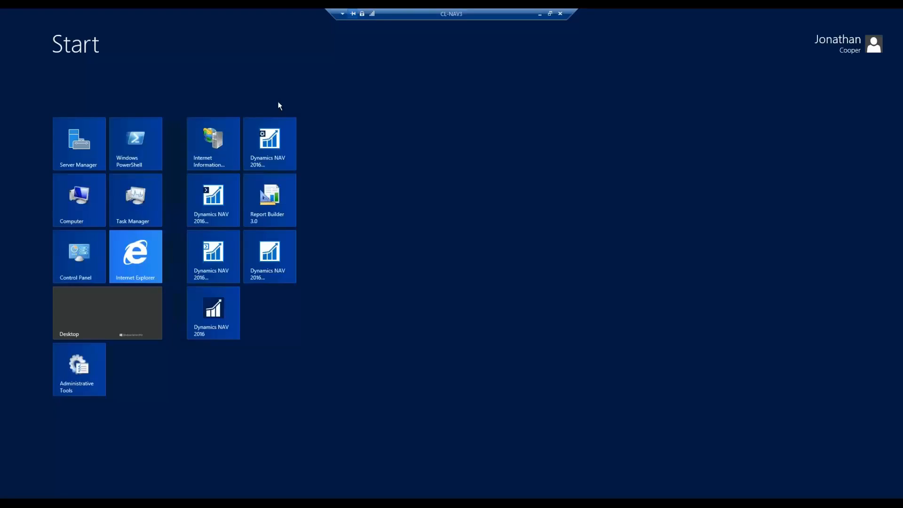
{"action": "left_click", "coordinate": [282, 155]}
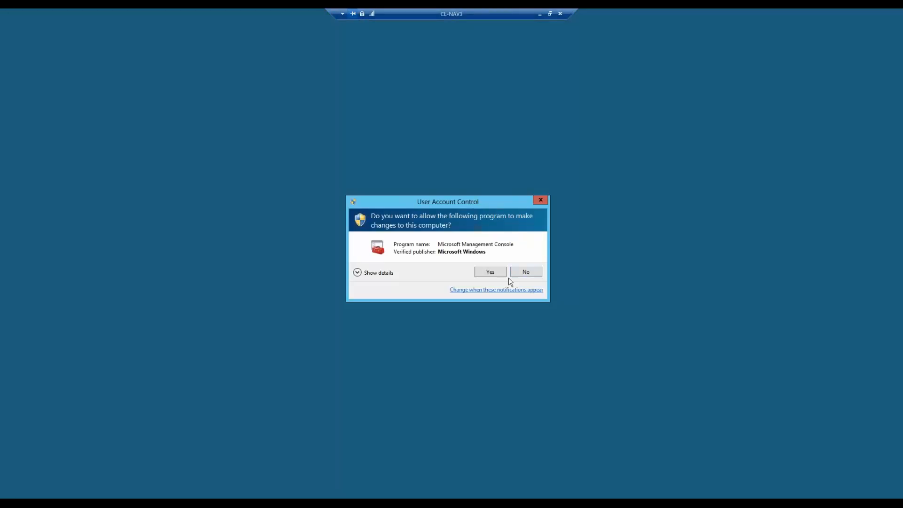
{"action": "left_click", "coordinate": [489, 274]}
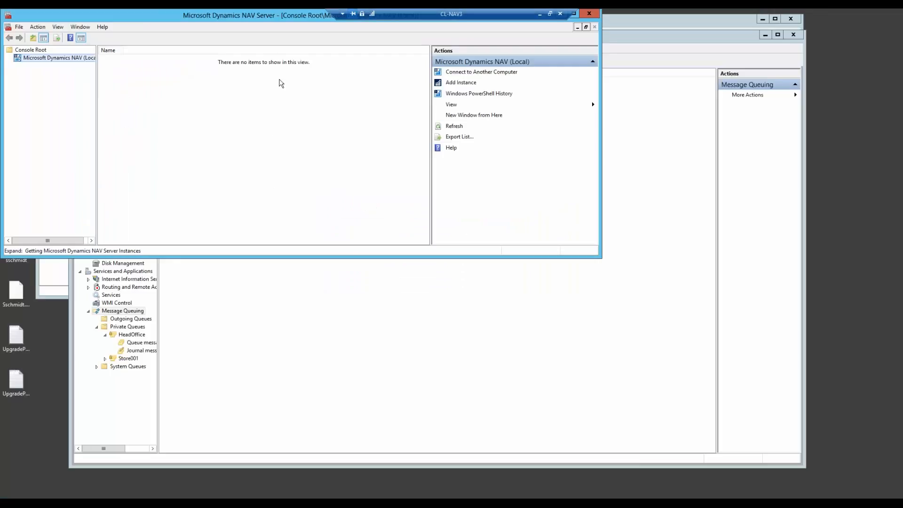
{"action": "left_click_drag", "start_coordinate": [290, 26], "coordinate": [366, 117]}
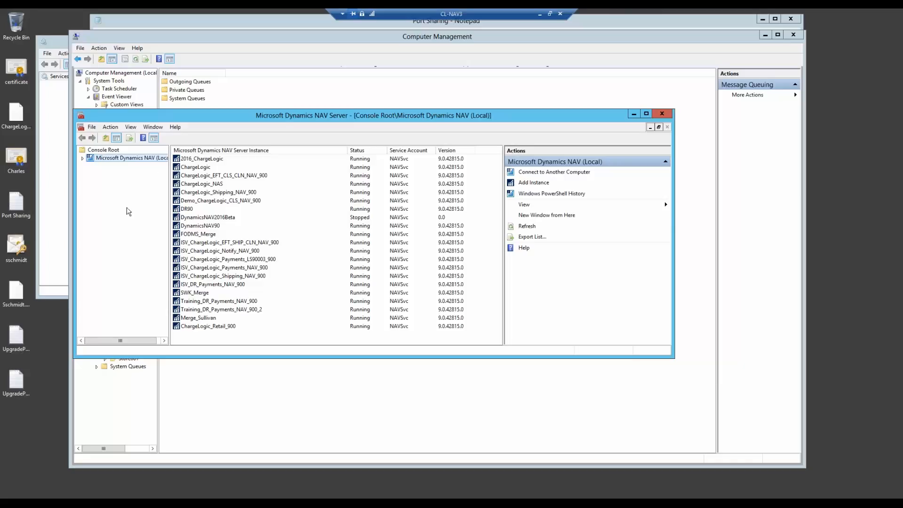
Step: Restart the Training_DR_Payments_NAV_900_2 server instance
{"action": "left_click", "coordinate": [241, 300]}
{"action": "left_click", "coordinate": [244, 310]}
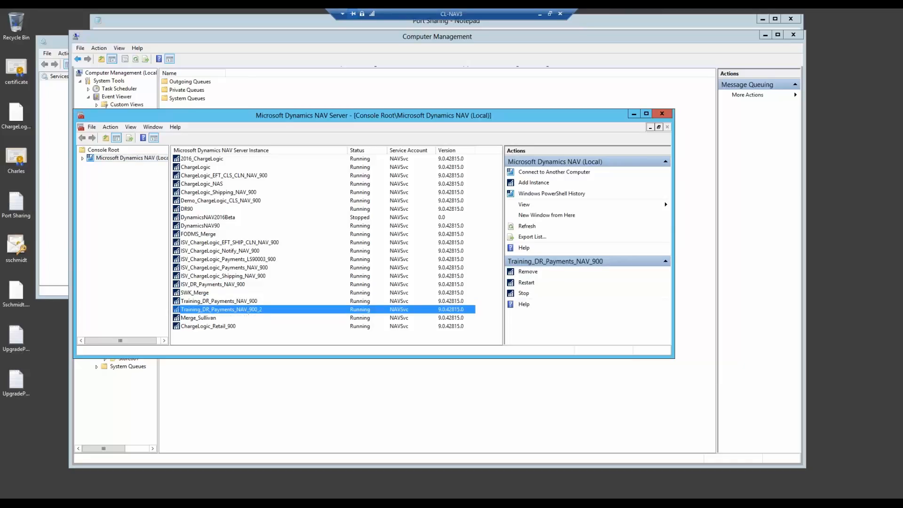
{"action": "left_click", "coordinate": [526, 283]}
{"action": "left_click", "coordinate": [397, 254]}
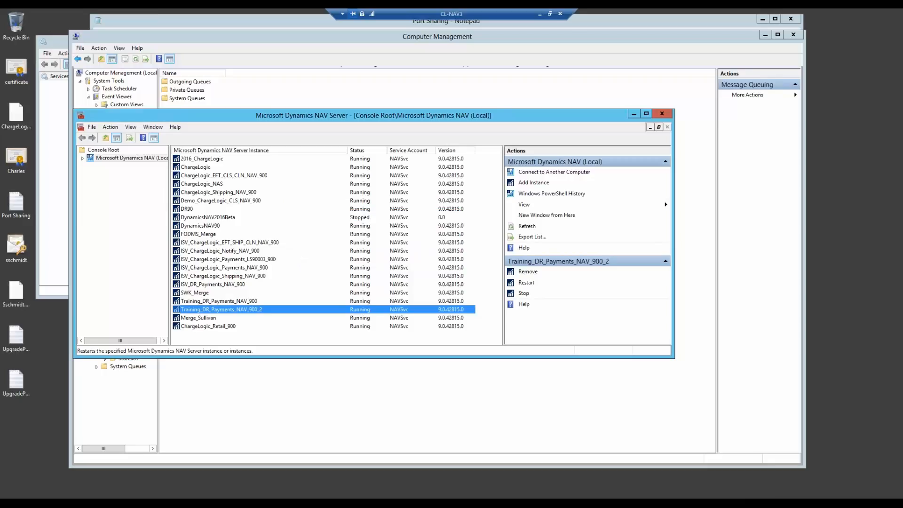
Step: Find and open Event Viewer, show the Windows Application log, and widen the Source column to fit the full source names
{"action": "key", "text": "super"}
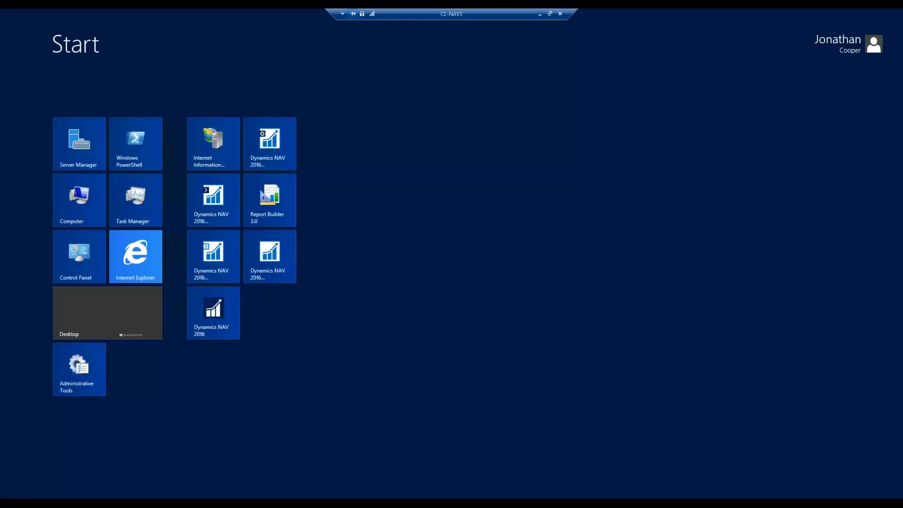
{"action": "type", "text": "event"}
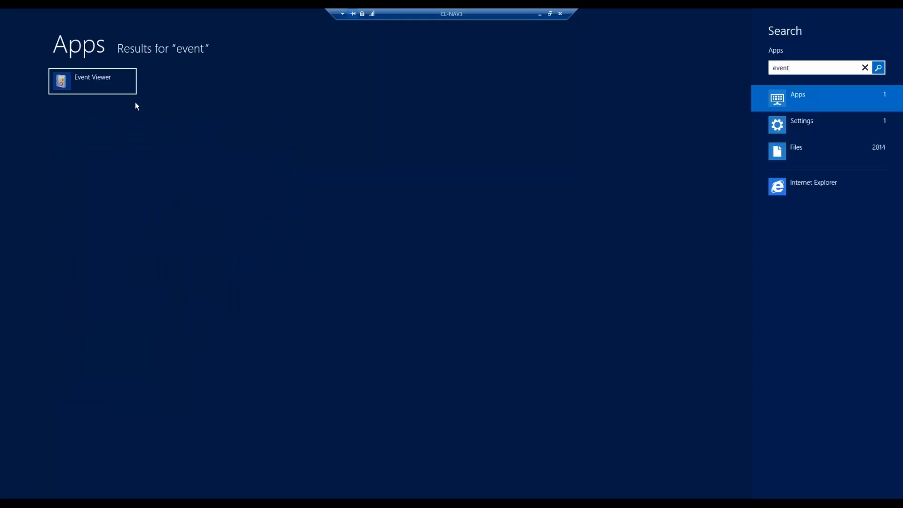
{"action": "left_click", "coordinate": [92, 78]}
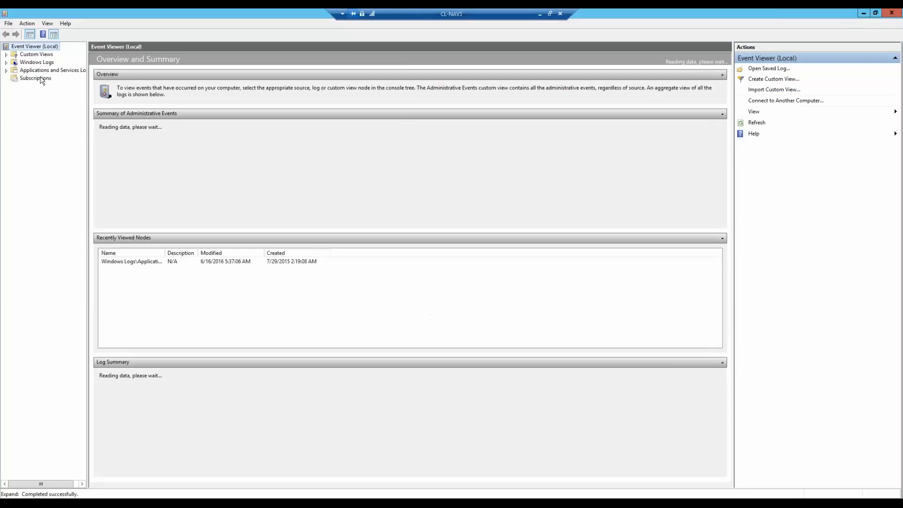
{"action": "left_click", "coordinate": [7, 63]}
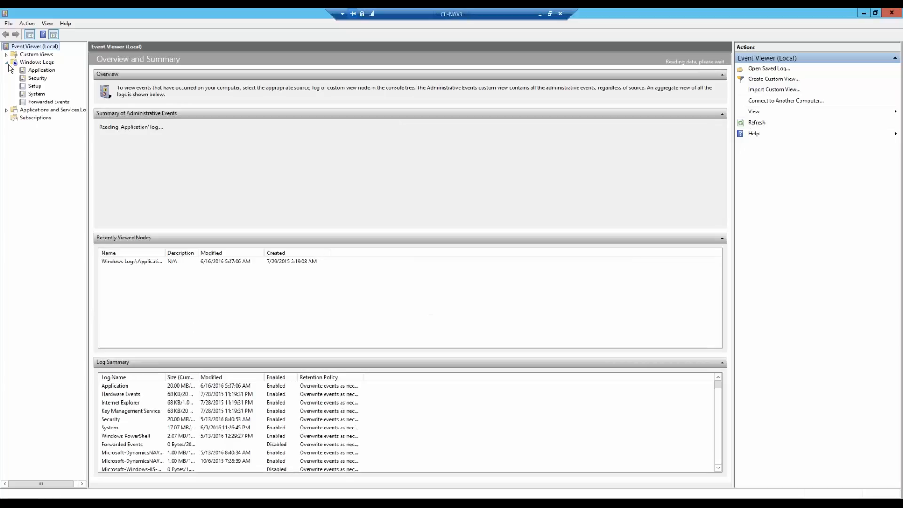
{"action": "left_click", "coordinate": [49, 73]}
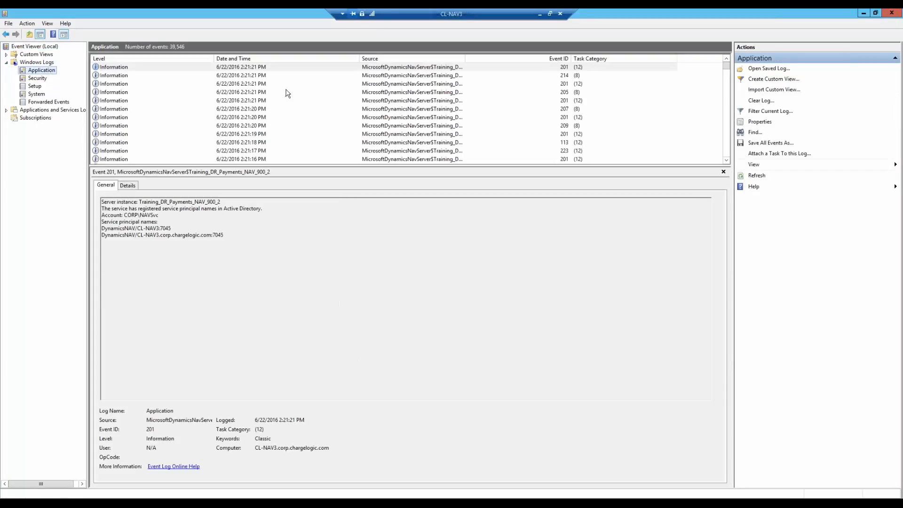
{"action": "double_click", "coordinate": [465, 58]}
Step: Examine the shutdown events of the Training_DR_Payments_NAV_900_2 instance one by one, up to its configuration file entry
{"action": "scroll", "coordinate": [464, 97], "scroll_direction": "down", "scroll_amount": 4}
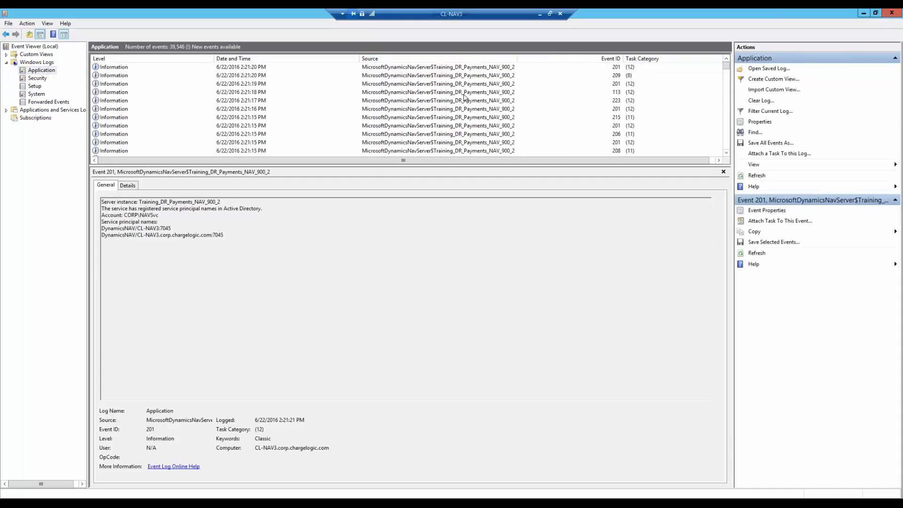
{"action": "scroll", "coordinate": [465, 97], "scroll_direction": "down", "scroll_amount": 2}
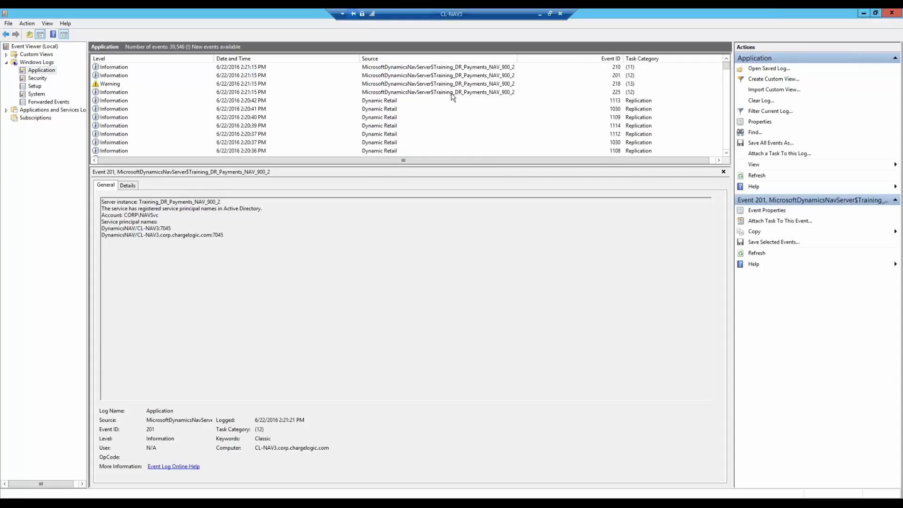
{"action": "left_click", "coordinate": [451, 93]}
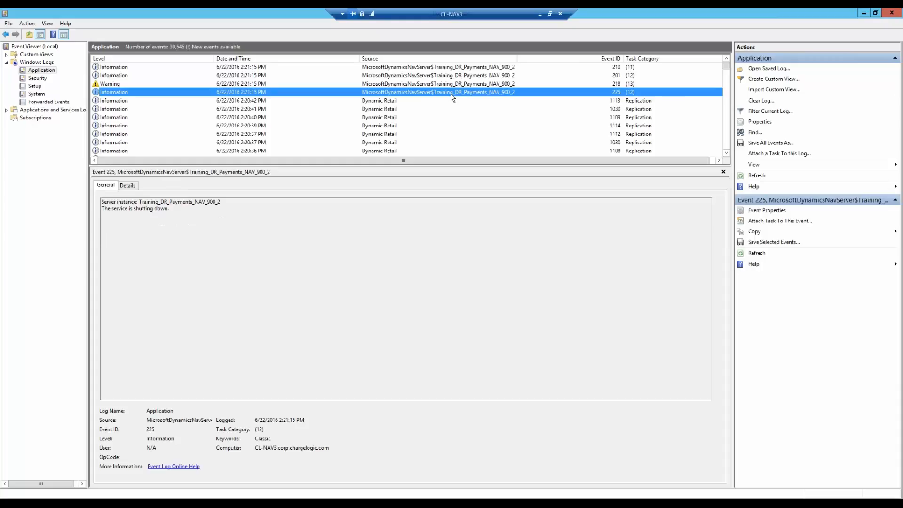
{"action": "key", "text": "Up"}
{"action": "key", "text": "Up"}
{"action": "key", "text": "Up"}
{"action": "key", "text": "Up"}
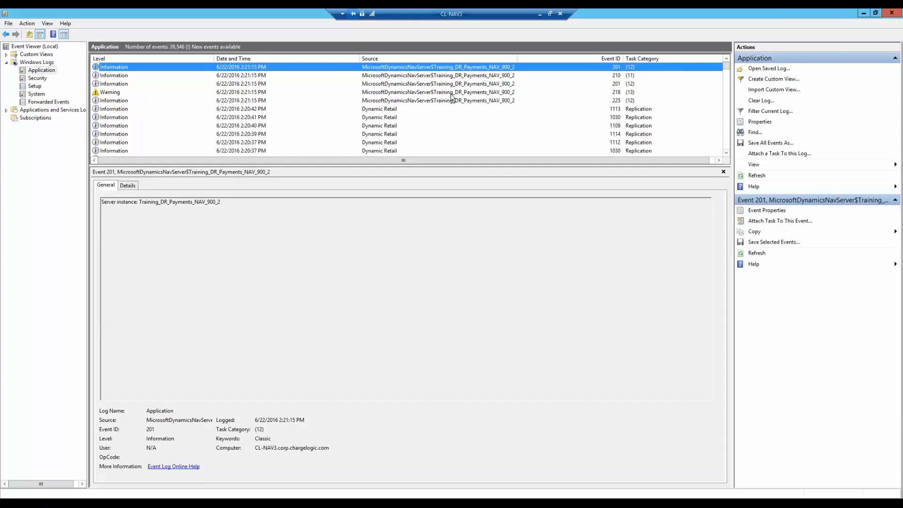
{"action": "key", "text": "Up"}
{"action": "key", "text": "Up"}
{"action": "key", "text": "Up"}
{"action": "scroll", "coordinate": [466, 93], "scroll_direction": "up", "scroll_amount": 2}
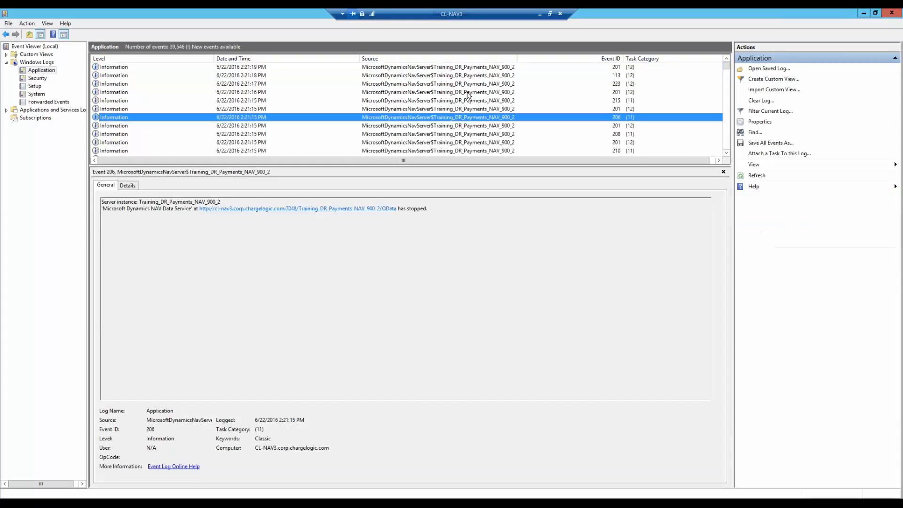
{"action": "key", "text": "Up"}
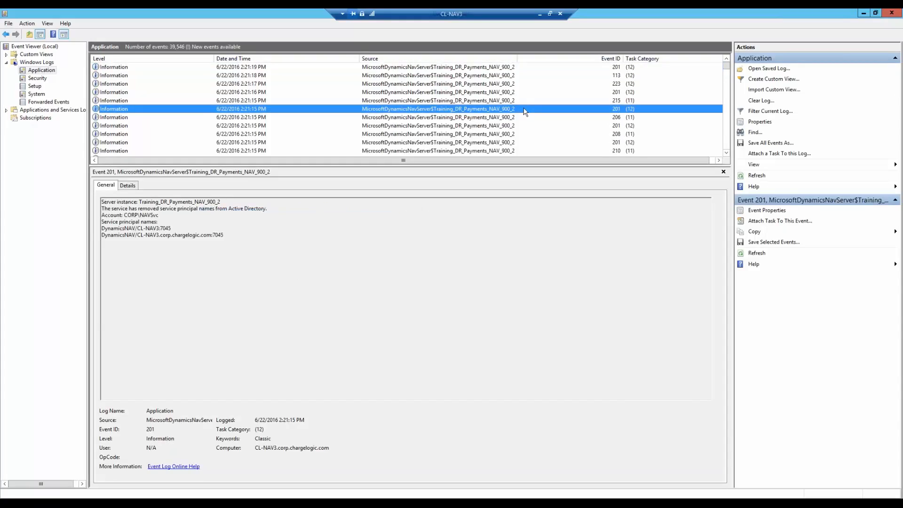
{"action": "key", "text": "Up"}
{"action": "key", "text": "Up"}
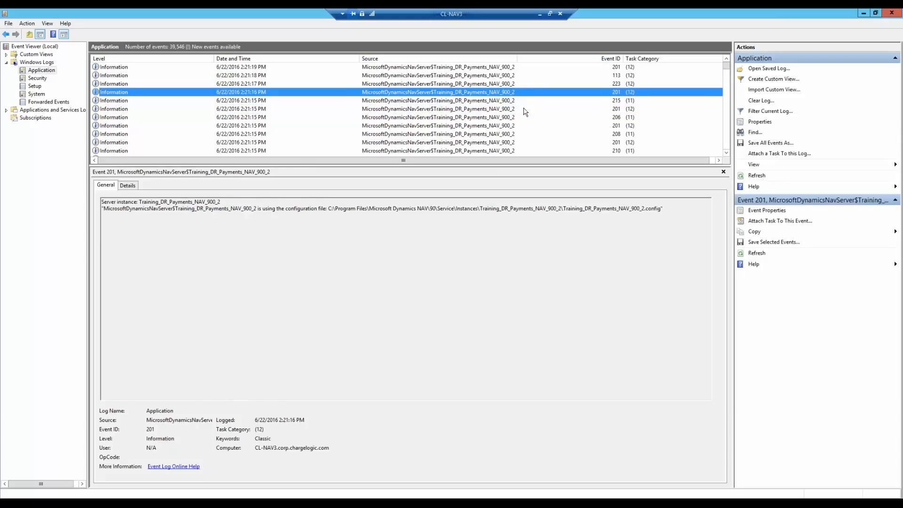
Step: Examine the startup events of the Training_DR_Payments_NAV_900_2 instance, from the Object Change Listener to the web services entries
{"action": "scroll", "coordinate": [525, 111], "scroll_direction": "up", "scroll_amount": 3}
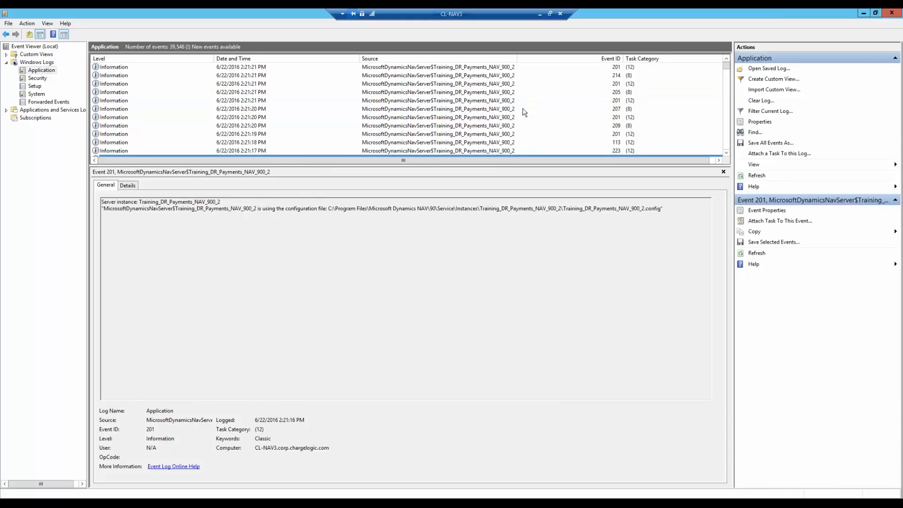
{"action": "key", "text": "Up"}
{"action": "key", "text": "Up"}
{"action": "key", "text": "Up"}
{"action": "key", "text": "Up"}
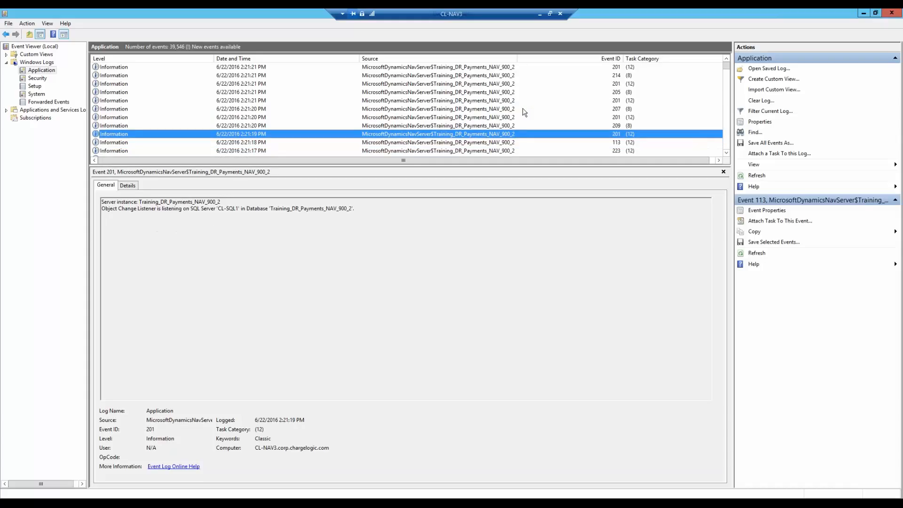
{"action": "key", "text": "Up"}
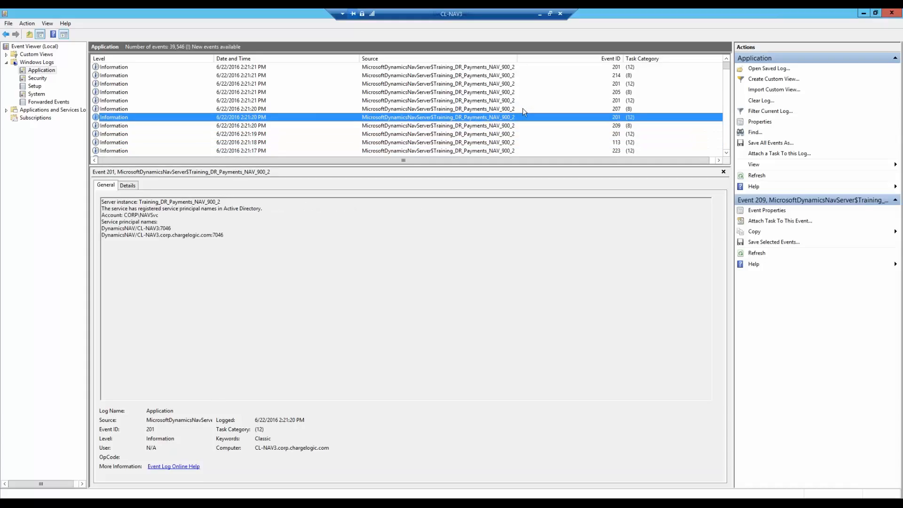
{"action": "key", "text": "Up"}
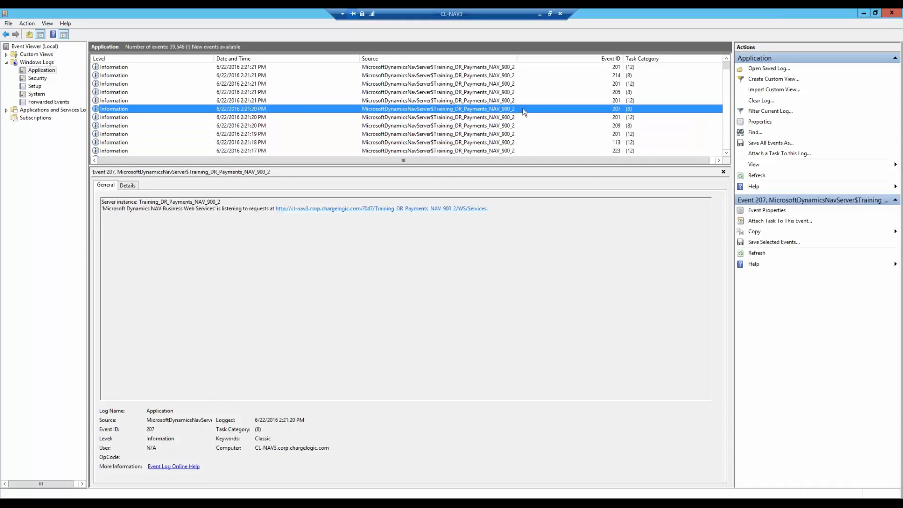
{"action": "key", "text": "Up"}
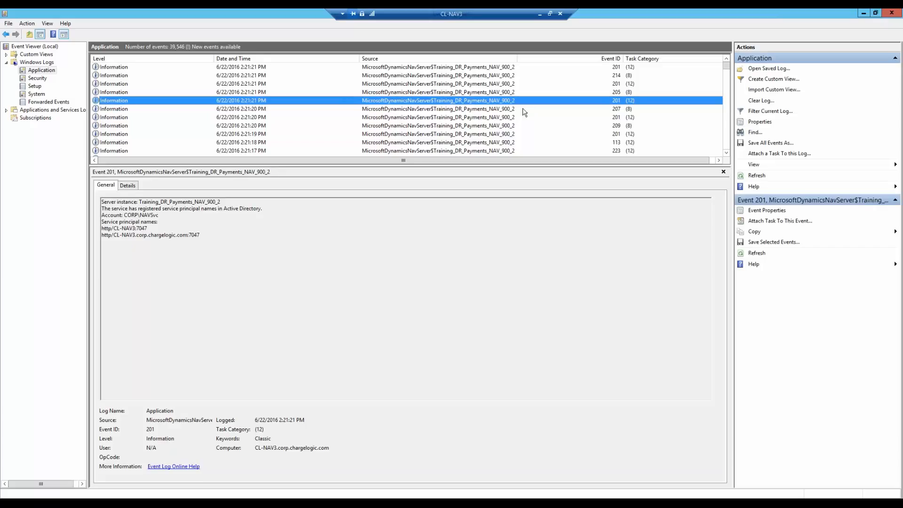
Step: Examine the remaining Training_DR_Payments_NAV_900_2 startup events, from the OData data service entry up to the newest listed event
{"action": "key", "text": "Up"}
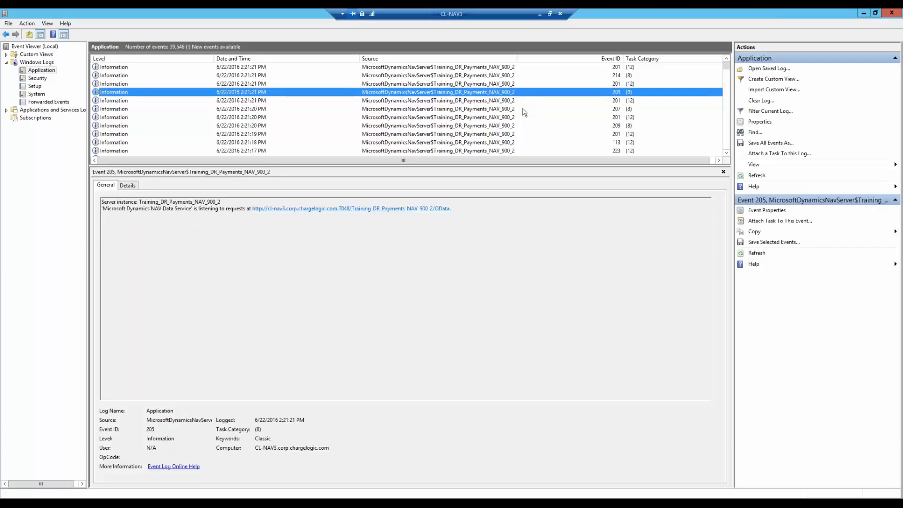
{"action": "key", "text": "Up"}
{"action": "key", "text": "Up"}
{"action": "key", "text": "Up"}
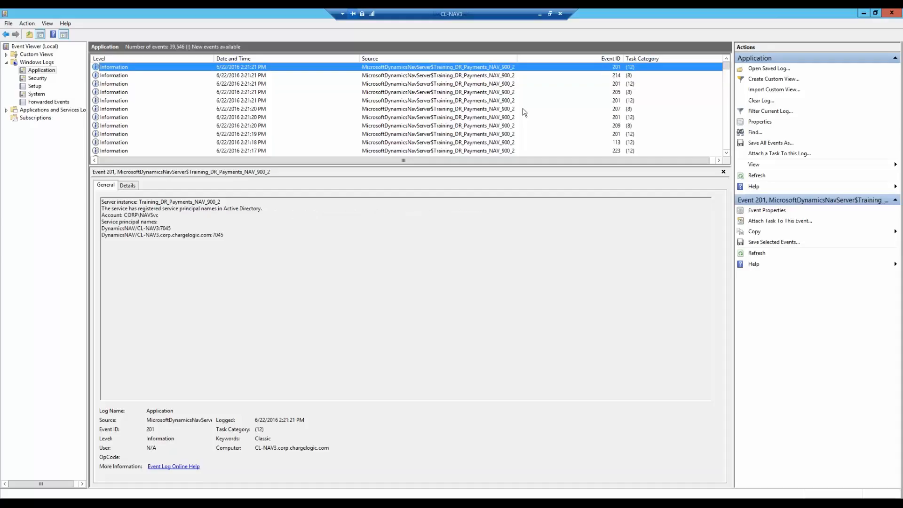
Step: Refresh the Application log and examine the Training_DR_Payments_NAV_900_2 events covering the tenant's database connection and mounting
{"action": "key", "text": "F5"}
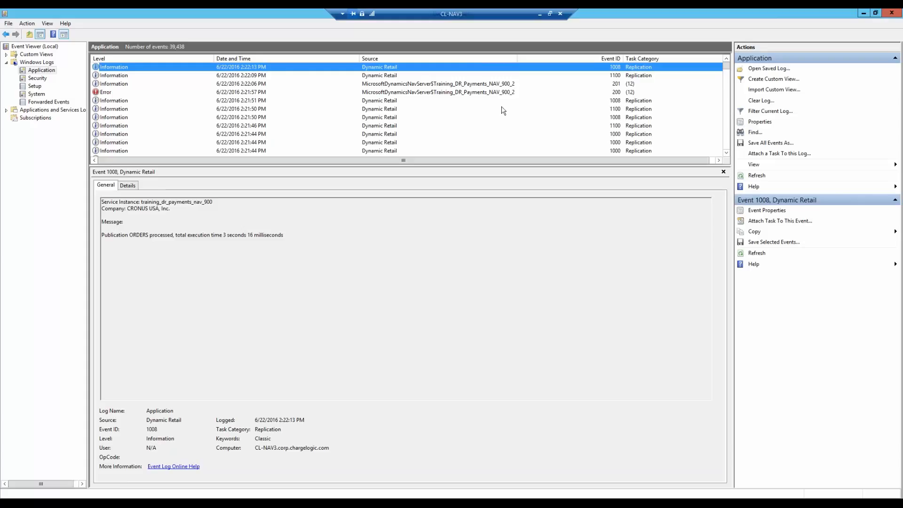
{"action": "scroll", "coordinate": [417, 125], "scroll_direction": "down", "scroll_amount": 2}
{"action": "left_click", "coordinate": [417, 125]}
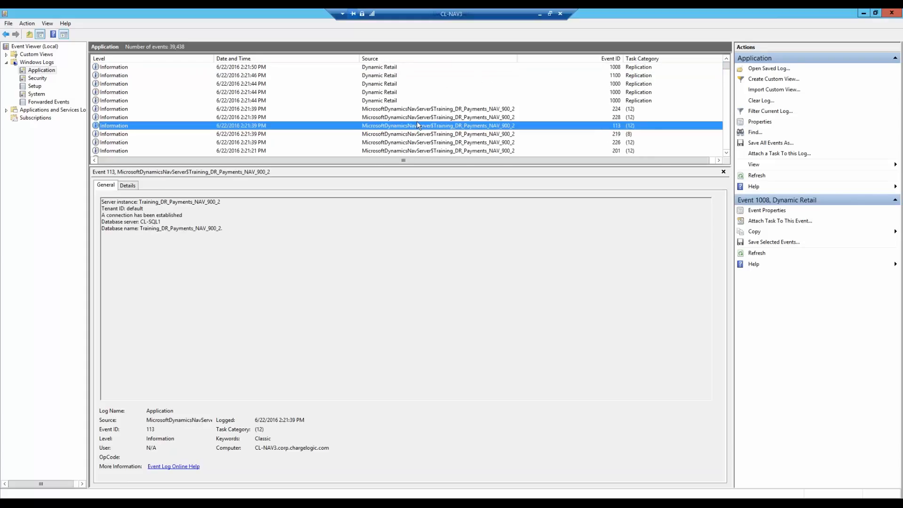
{"action": "key", "text": "Up"}
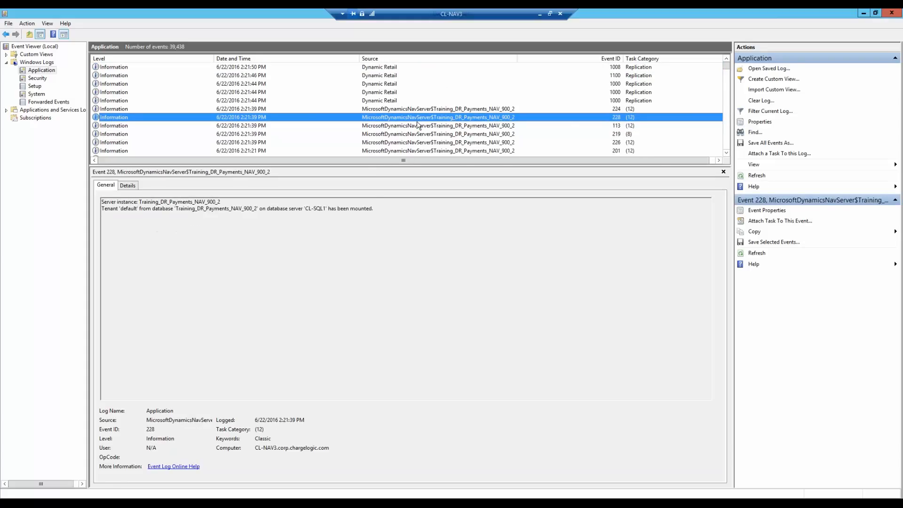
{"action": "key", "text": "Up"}
Step: Examine the Dynamic Retail replication events for company Store S0001, from the replication start through the PRIORITY-B and PRIORITY publications
{"action": "key", "text": "Up"}
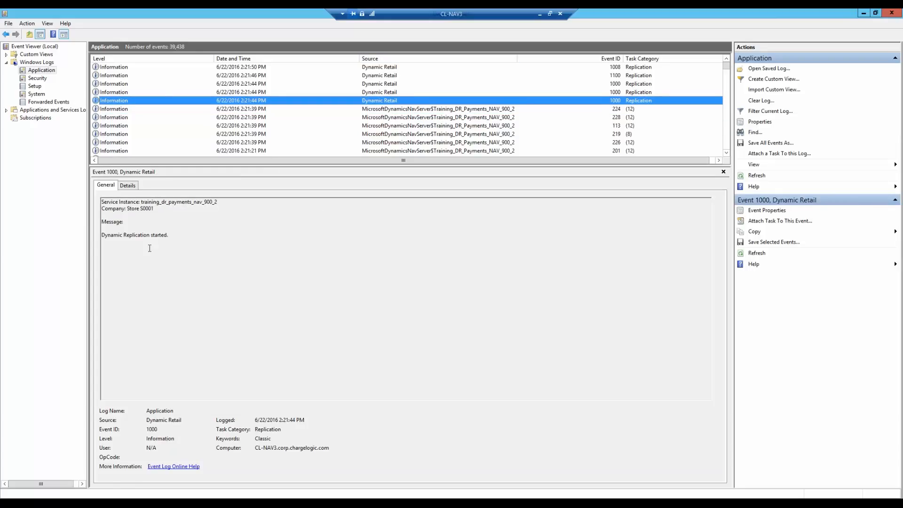
{"action": "key", "text": "Up"}
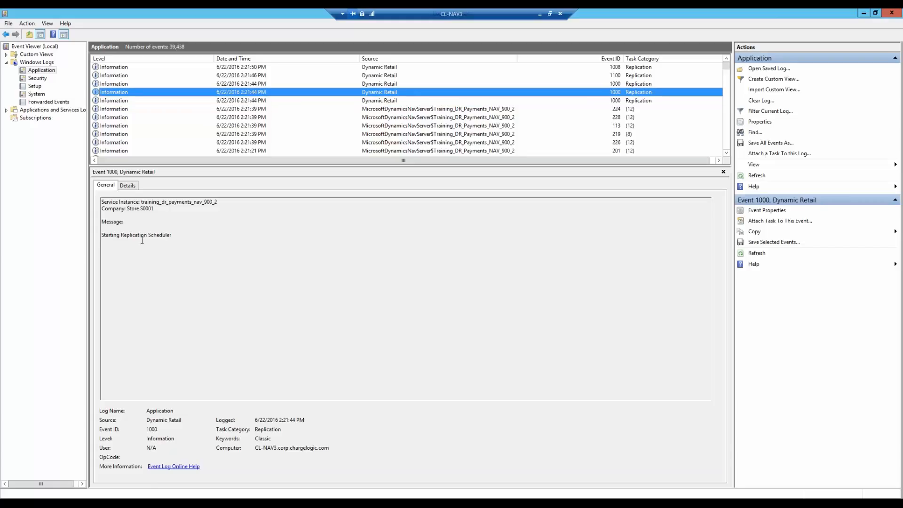
{"action": "key", "text": "Up"}
{"action": "key", "text": "Up"}
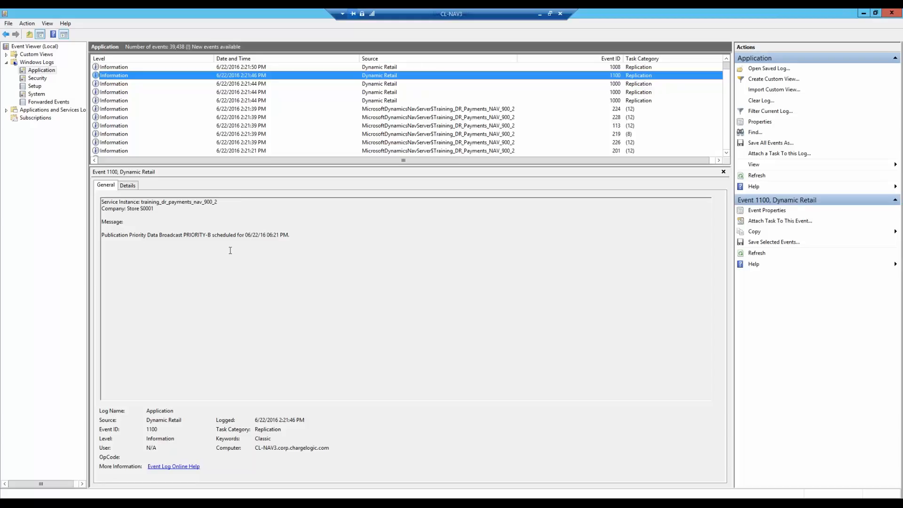
{"action": "key", "text": "Up"}
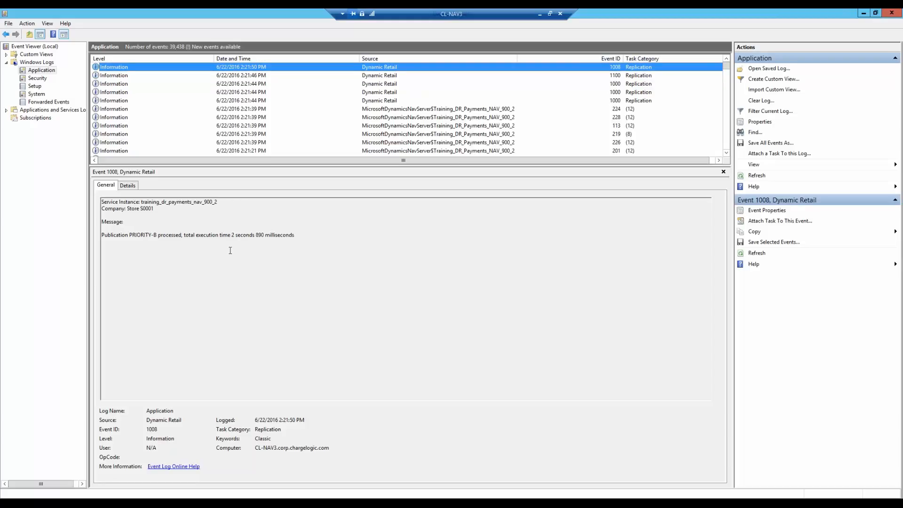
{"action": "key", "text": "Up"}
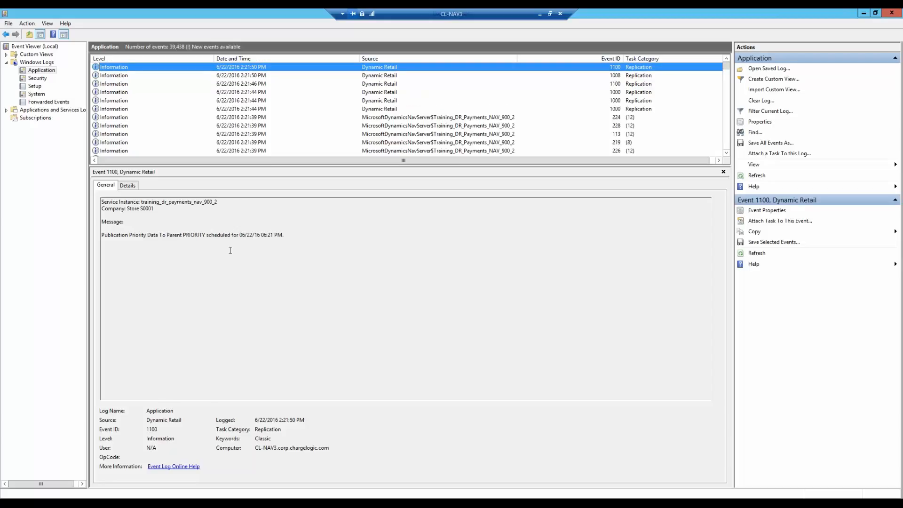
{"action": "key", "text": "Up"}
Step: Examine the Training_DR_Payments_NAV_900_2 error event and the newer entries through the ORDERS publication, and refresh the log
{"action": "key", "text": "Up"}
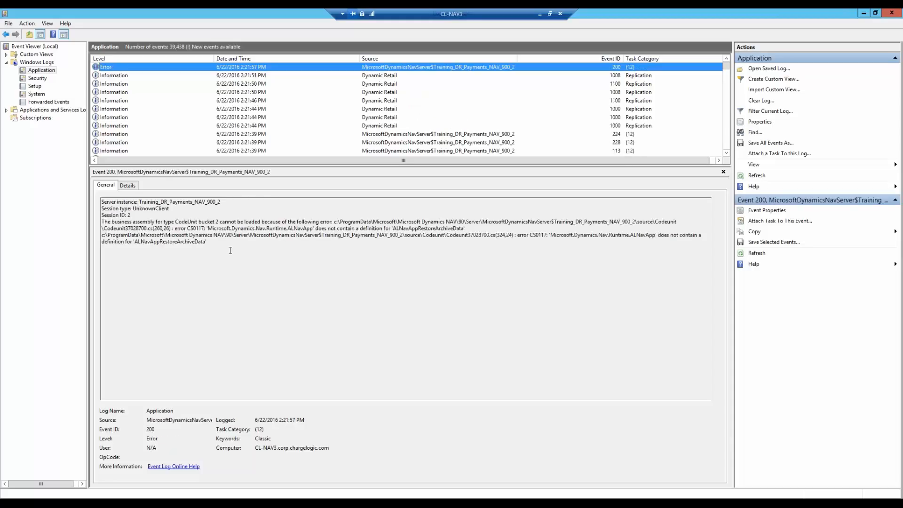
{"action": "key", "text": "Up"}
{"action": "key", "text": "Up"}
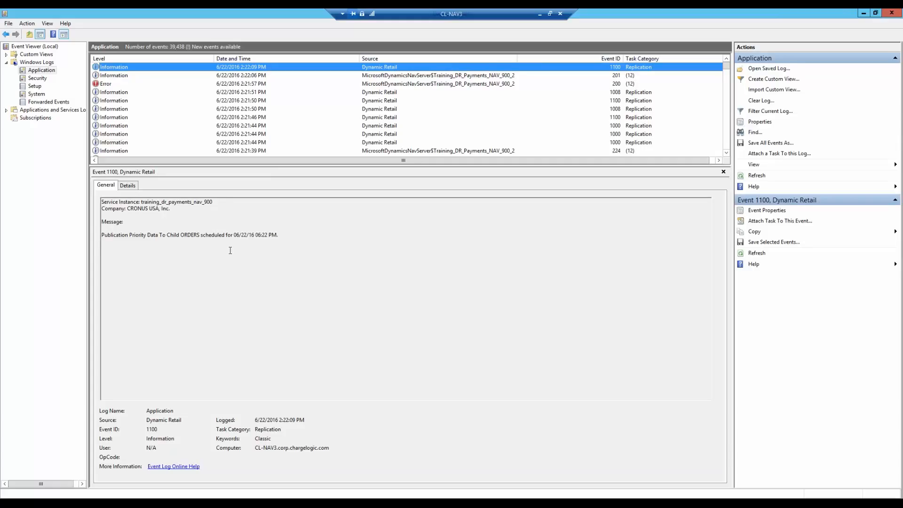
{"action": "key", "text": "Up"}
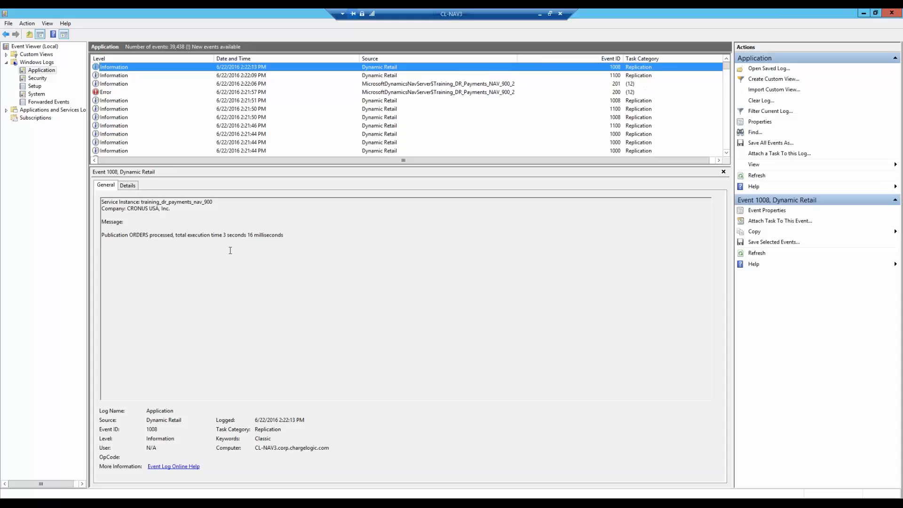
{"action": "key", "text": "F5"}
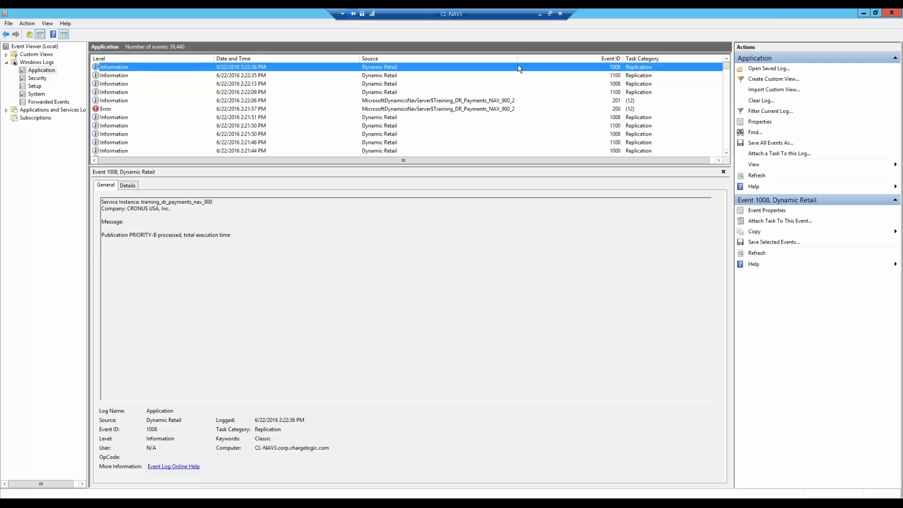
Step: Switch to Microsoft Dynamics NAV, open the Replication Hierarchy, and enlarge and reposition its window
{"action": "left_click", "coordinate": [540, 15]}
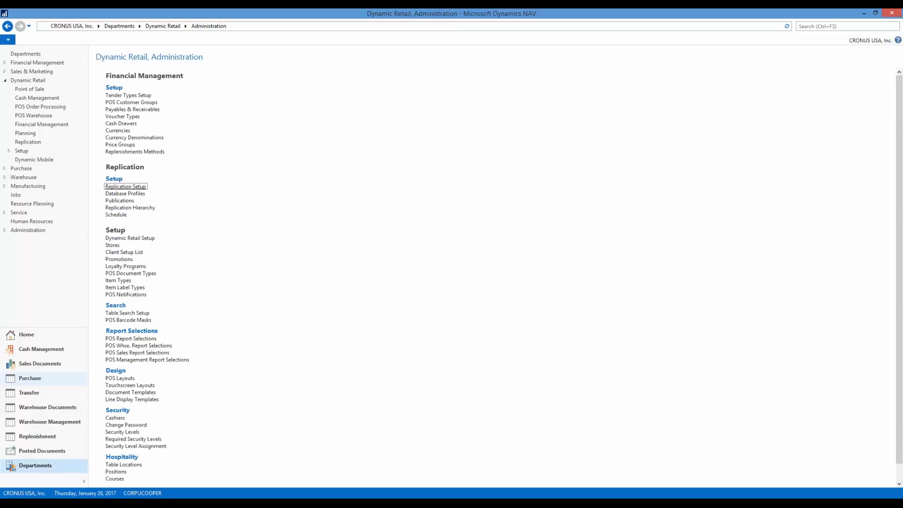
{"action": "left_click", "coordinate": [137, 207]}
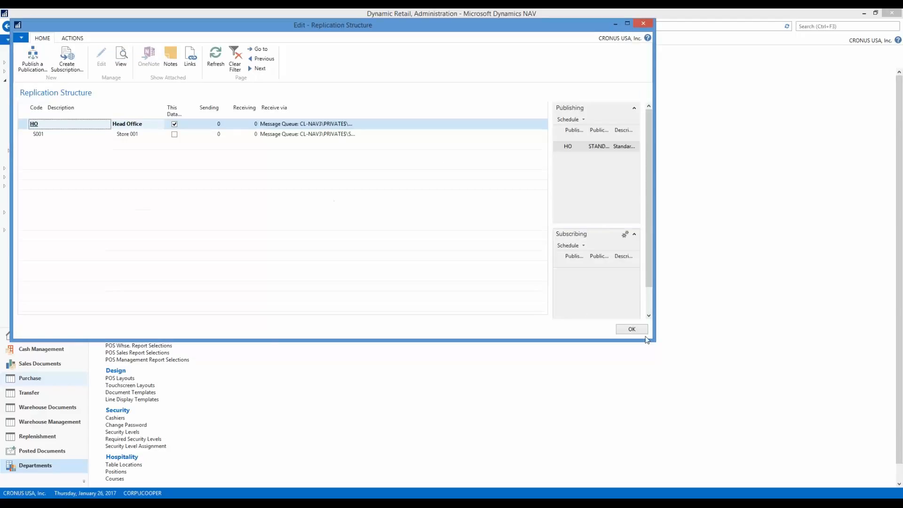
{"action": "left_click_drag", "start_coordinate": [655, 342], "coordinate": [776, 384]}
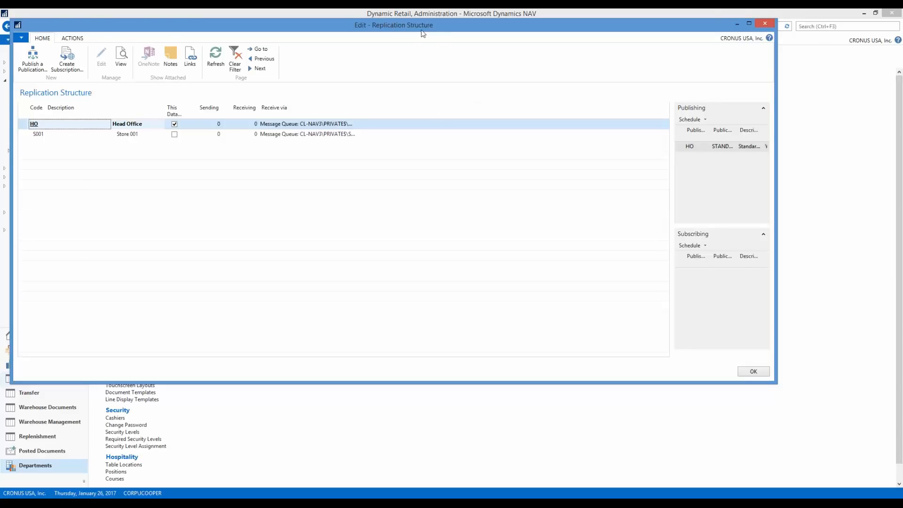
{"action": "left_click_drag", "start_coordinate": [421, 31], "coordinate": [461, 40]}
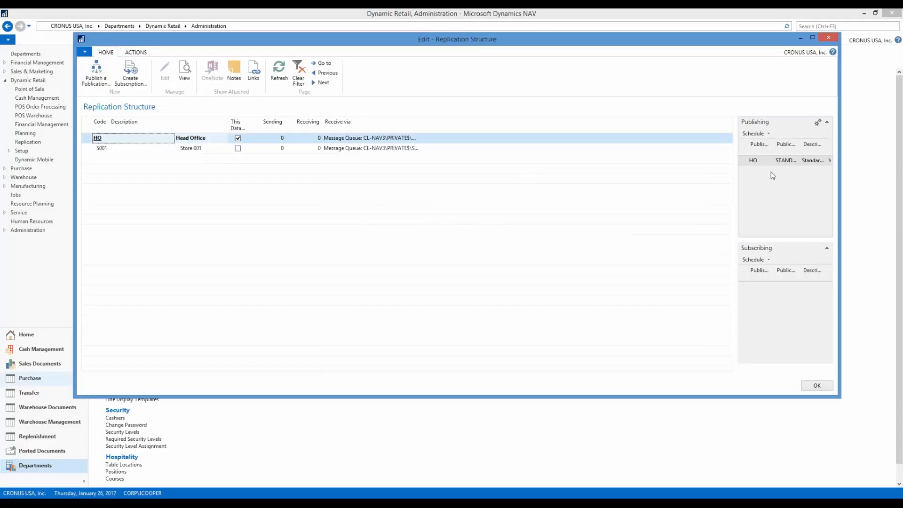
Step: Compare the publishing and subscribing entries of Head Office and Store 001 in the Replication Structure, and close it
{"action": "left_click", "coordinate": [473, 150]}
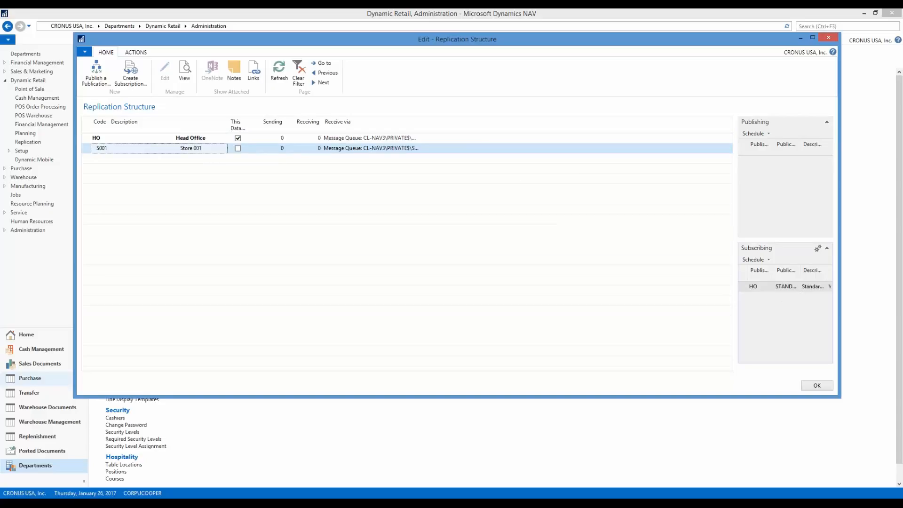
{"action": "left_click", "coordinate": [517, 138]}
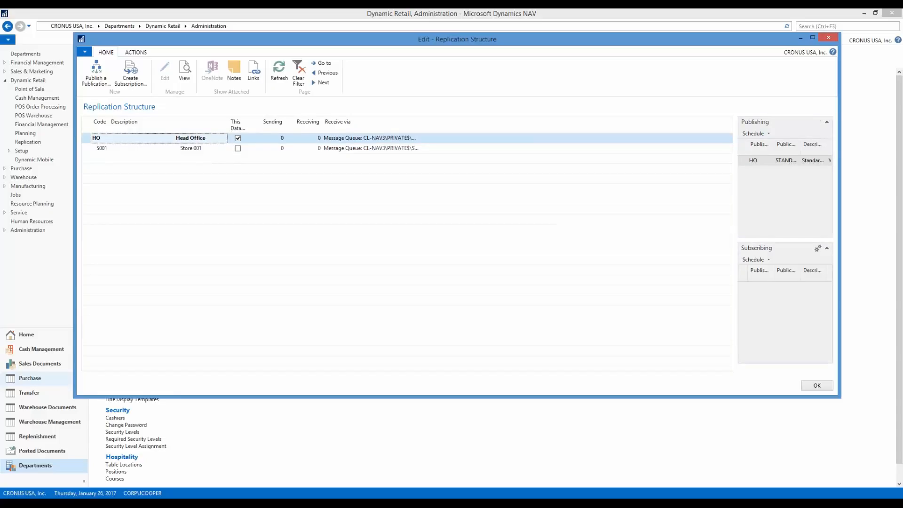
{"action": "left_click", "coordinate": [438, 148]}
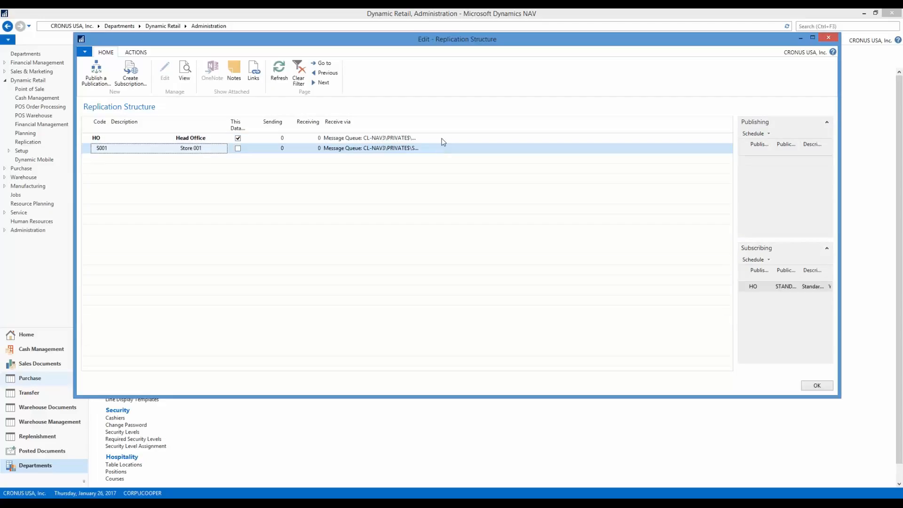
{"action": "left_click", "coordinate": [441, 139]}
{"action": "left_click", "coordinate": [441, 147]}
{"action": "left_click", "coordinate": [446, 140]}
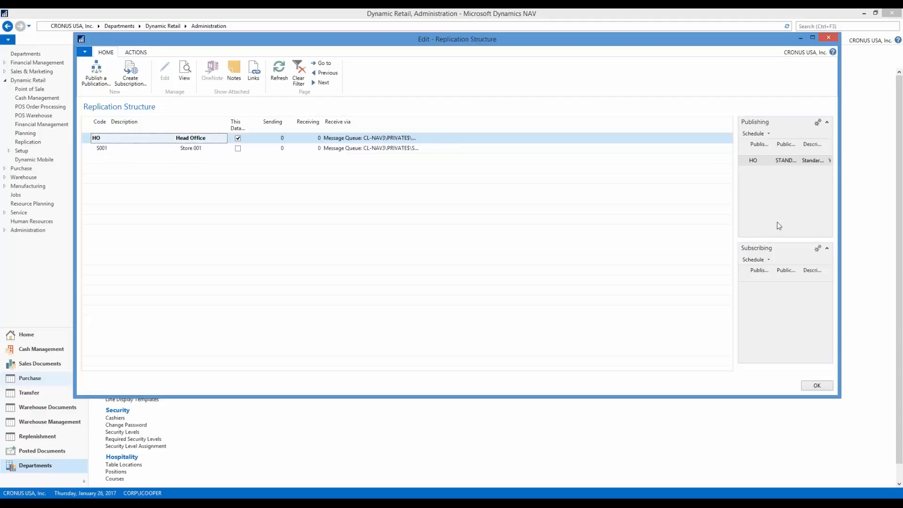
{"action": "left_click", "coordinate": [635, 149]}
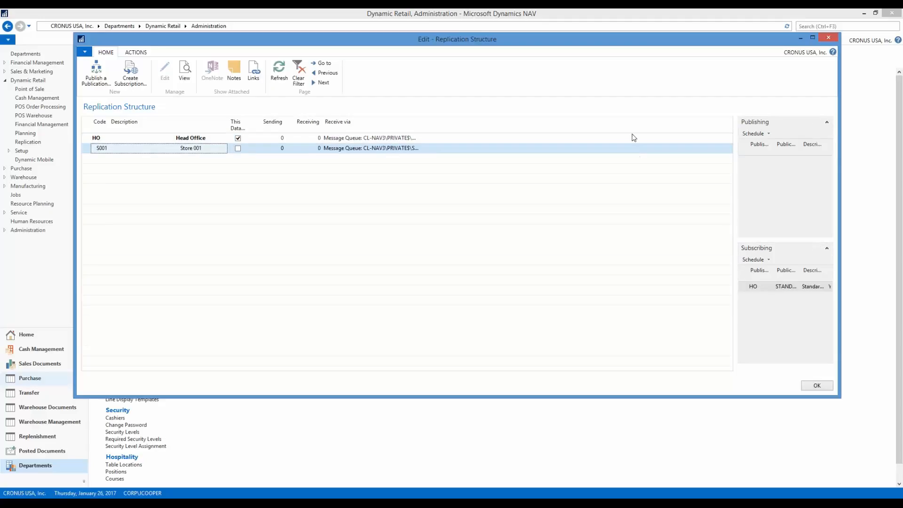
{"action": "left_click", "coordinate": [630, 139]}
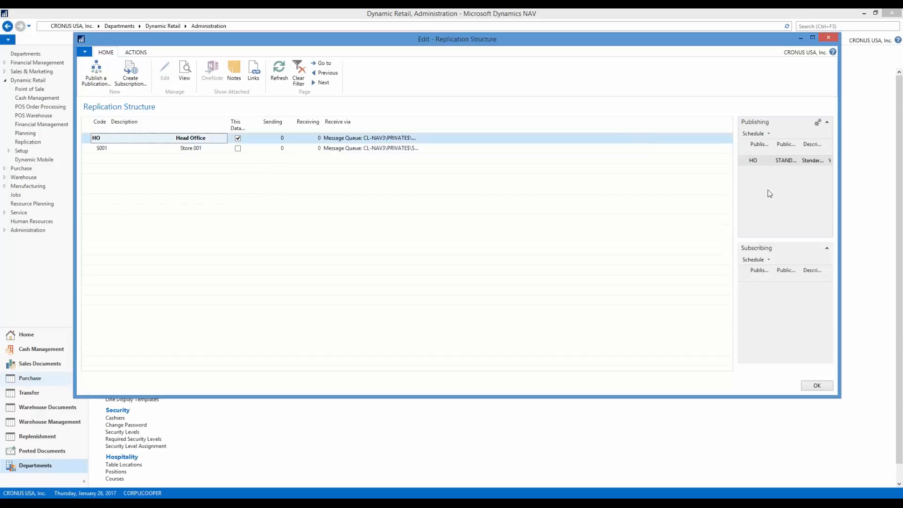
{"action": "left_click", "coordinate": [574, 148]}
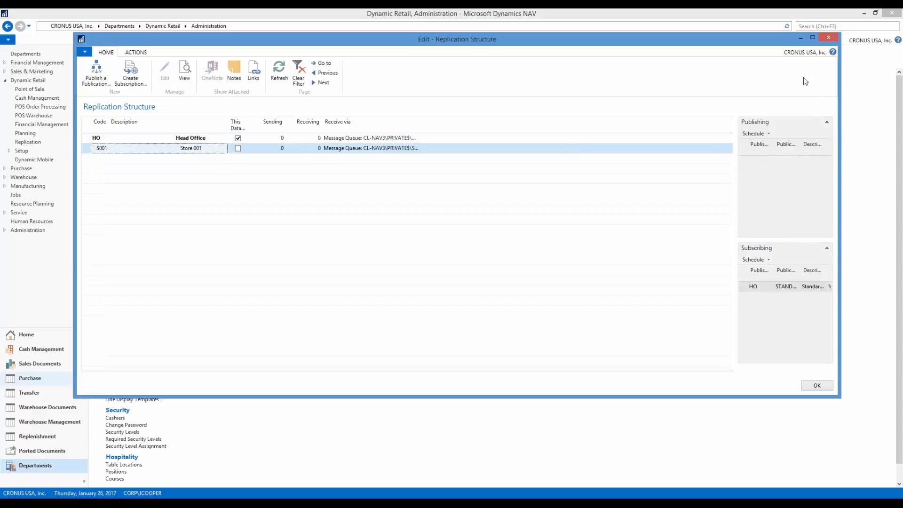
{"action": "left_click", "coordinate": [827, 38]}
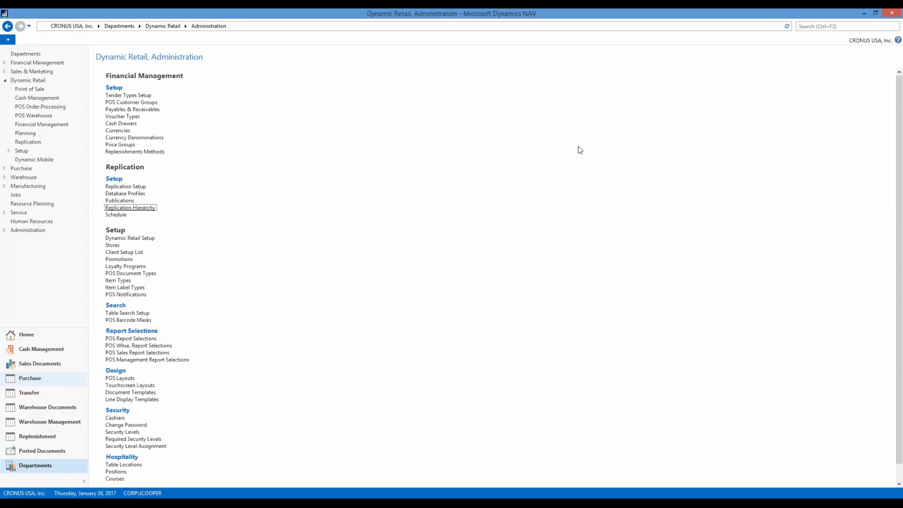